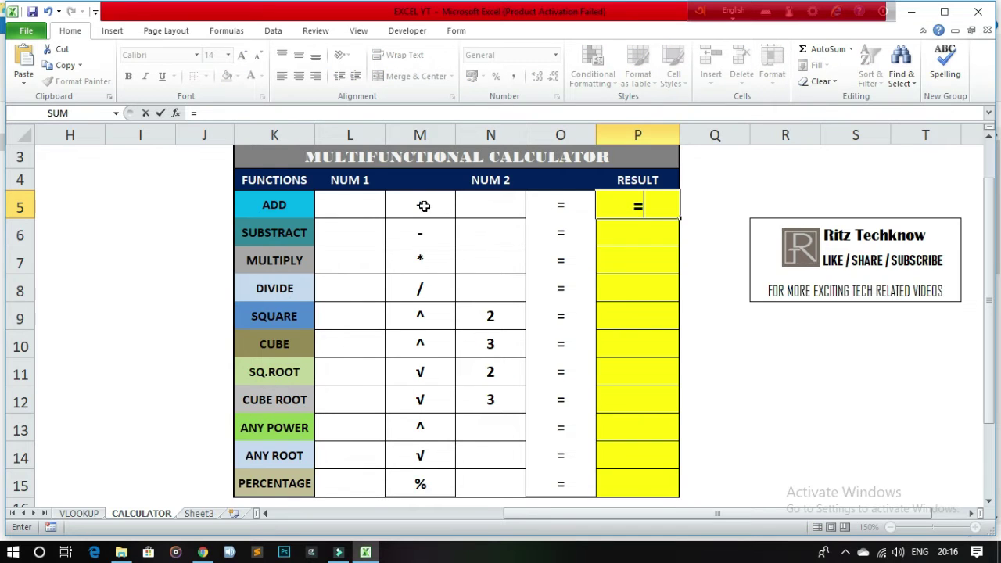
Step: Complete the ADD result formula in P5 as =L5+N5, summing the row's NUM 1 and NUM 2 cells
click(361, 201)
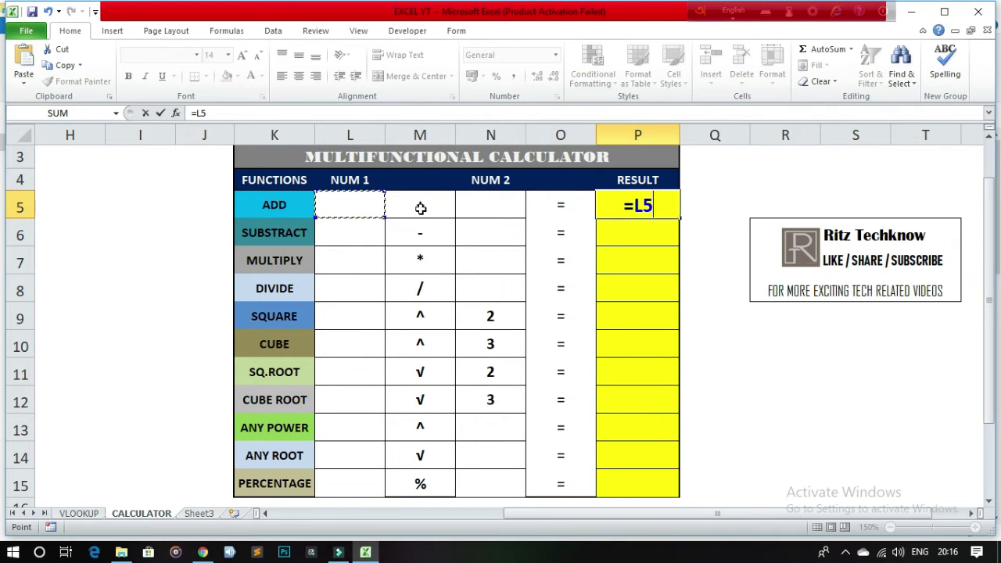
text(+)
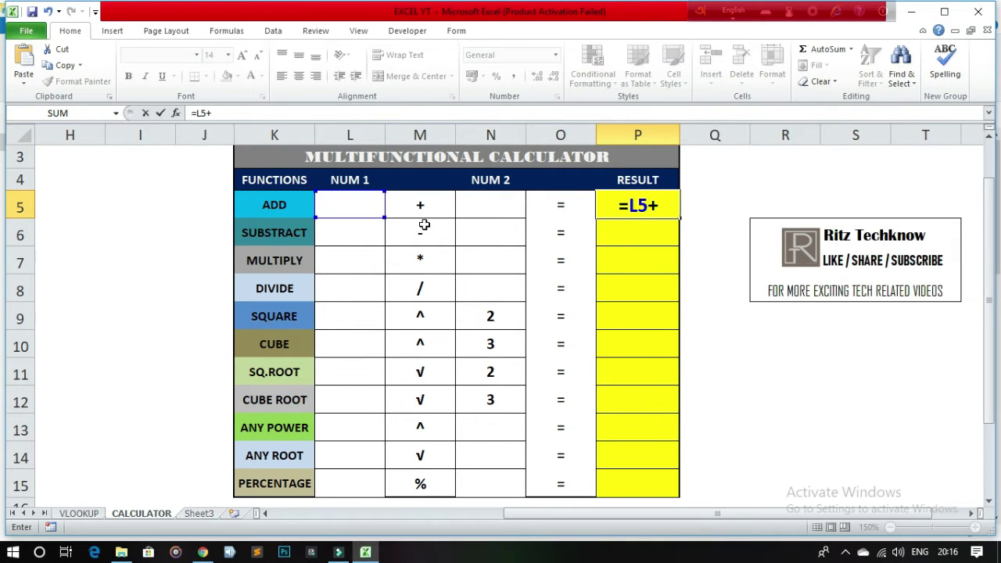
click(472, 205)
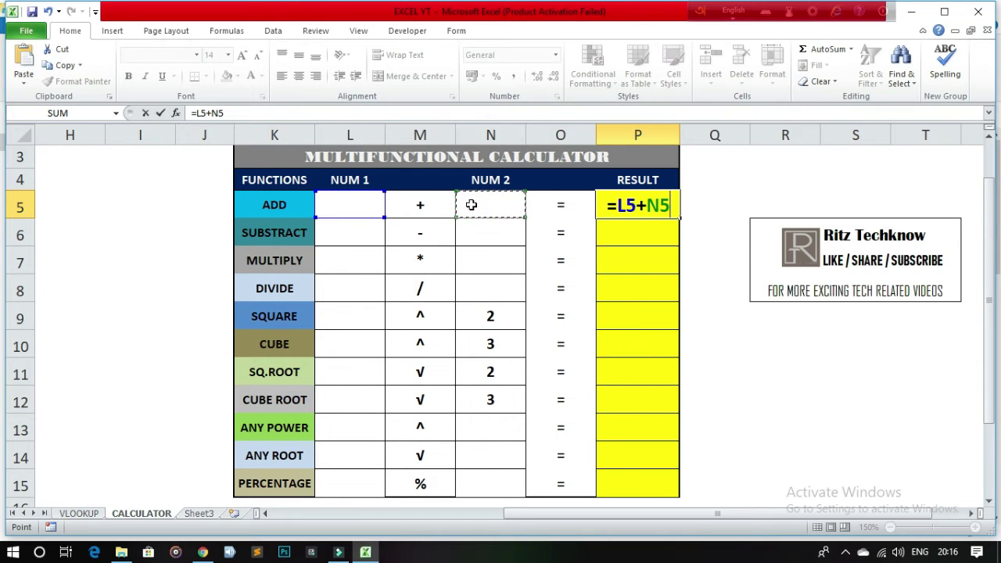
key(Return)
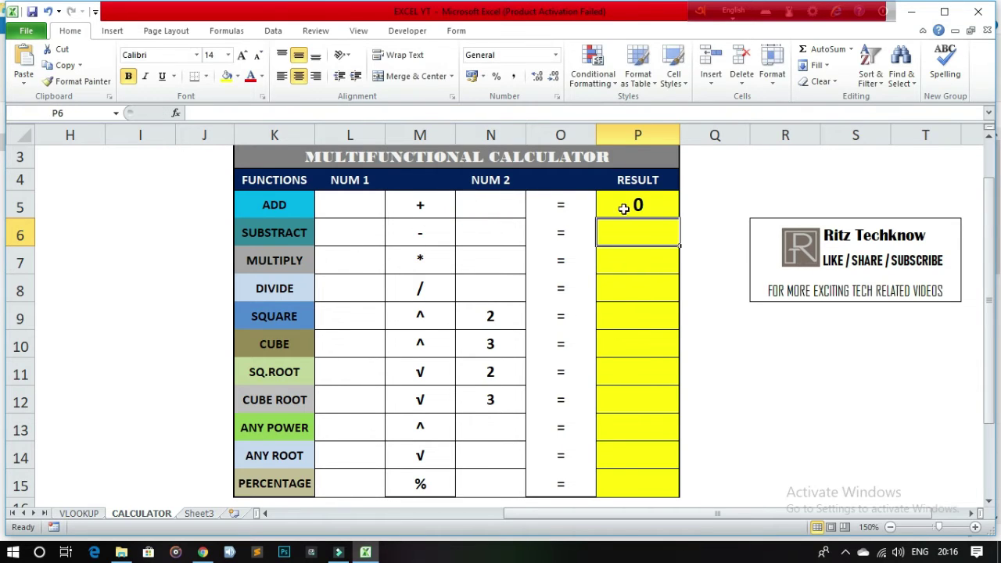
Step: Fill the ADD row with test numbers: 5 as NUM 1 and 3 as NUM 2
click(350, 208)
text(5)
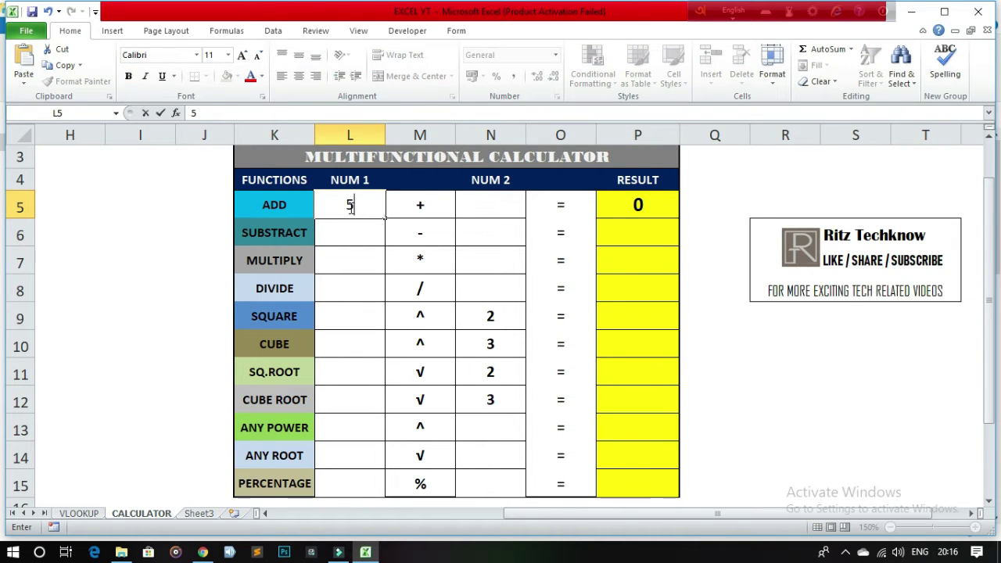
click(471, 205)
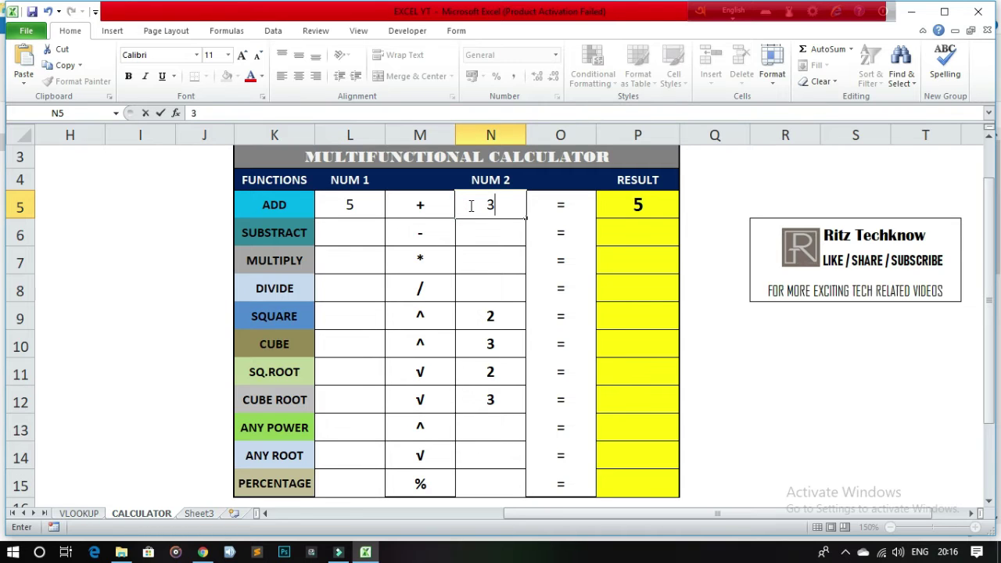
text(3)
key(Return)
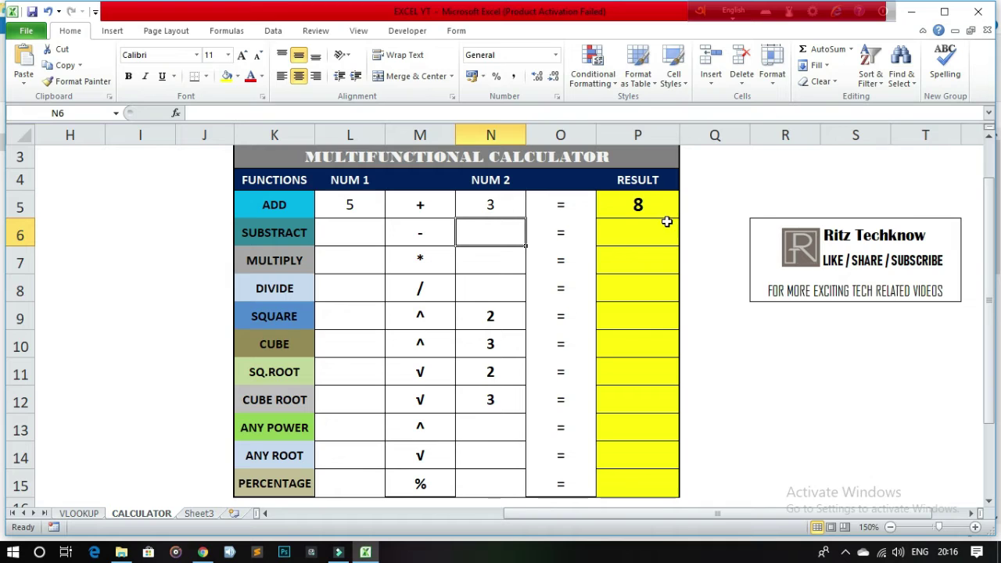
Step: Enter the formula =L6-N6 in the SUBSTRACT row's result cell P6
key(Right)
key(Right)
text(=)
click(347, 236)
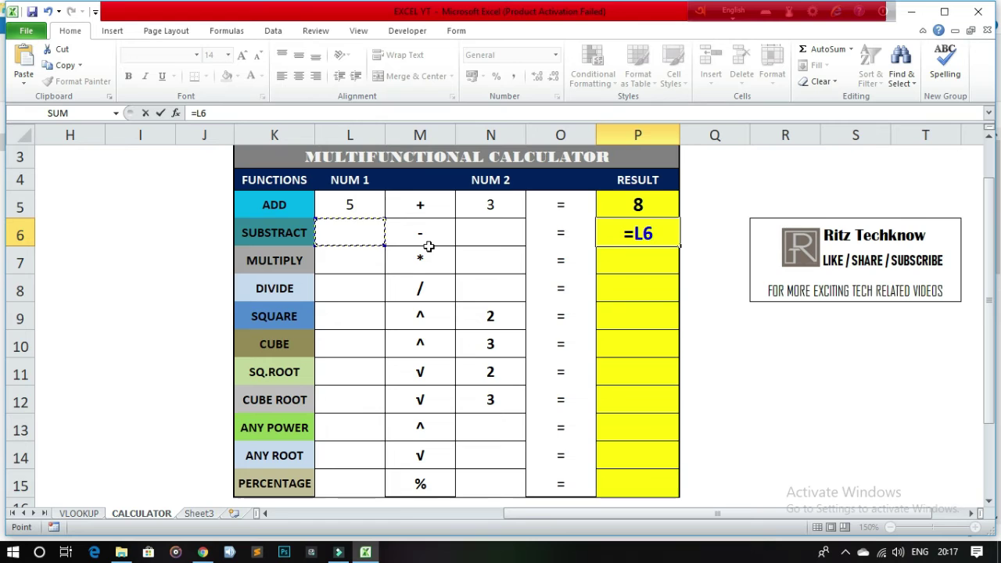
text(-)
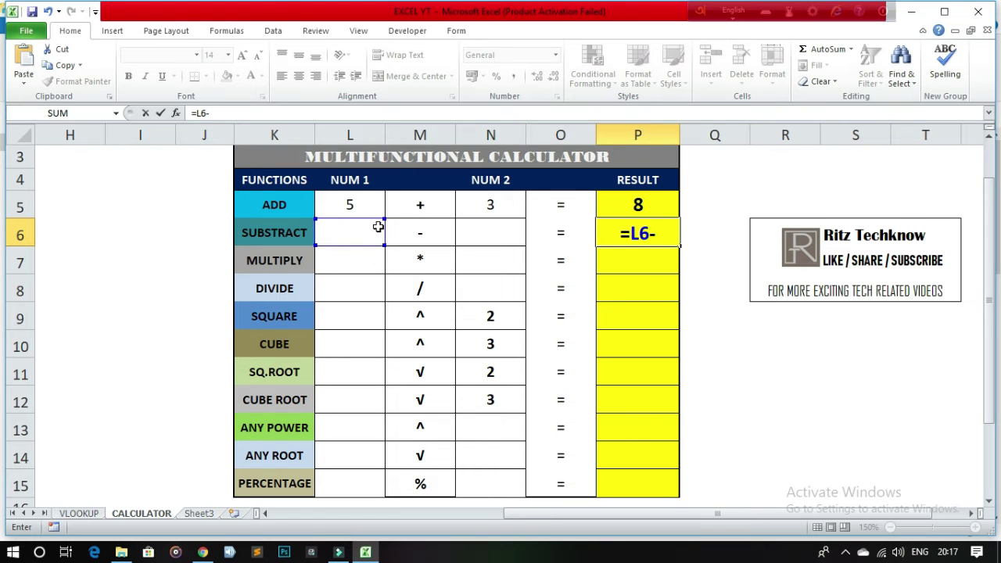
click(497, 235)
key(Return)
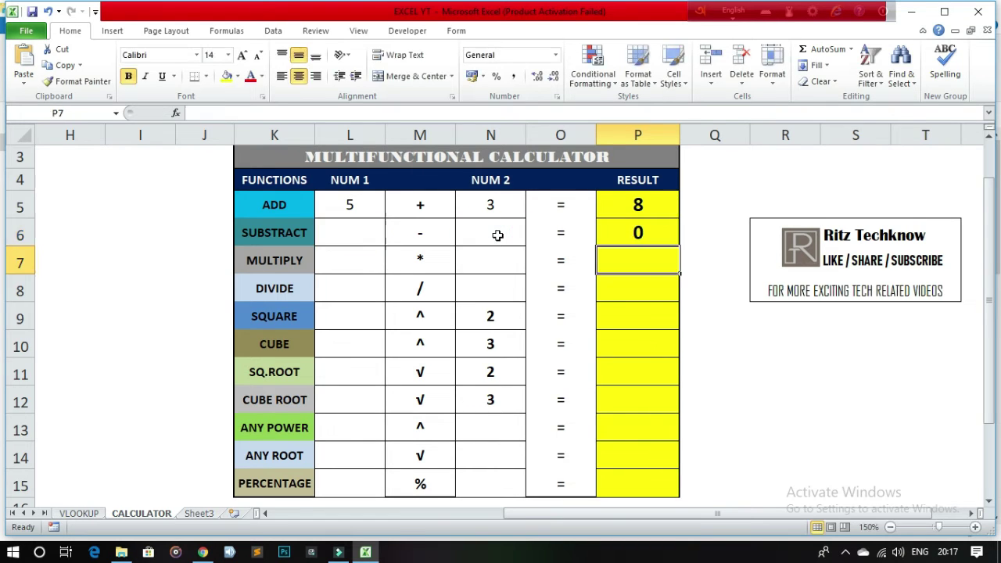
Step: Fill the SUBSTRACT row with test numbers: 6 as NUM 1 and 2 as NUM 2
click(349, 233)
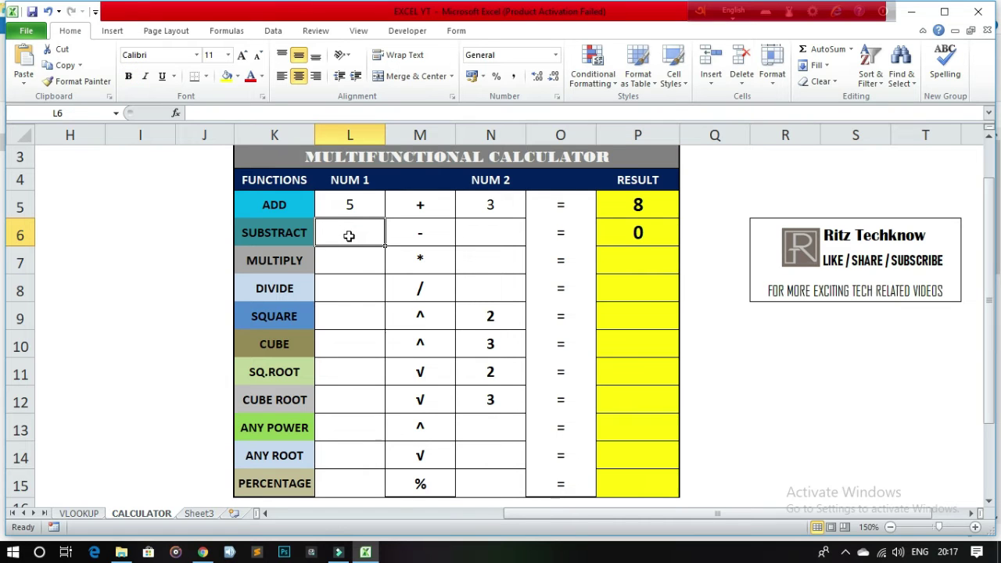
text(6)
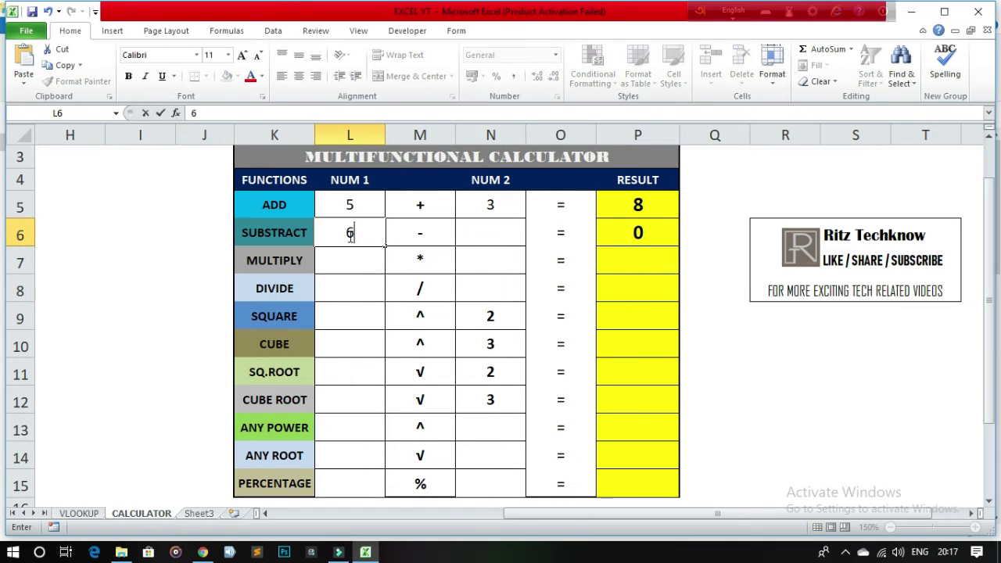
click(500, 238)
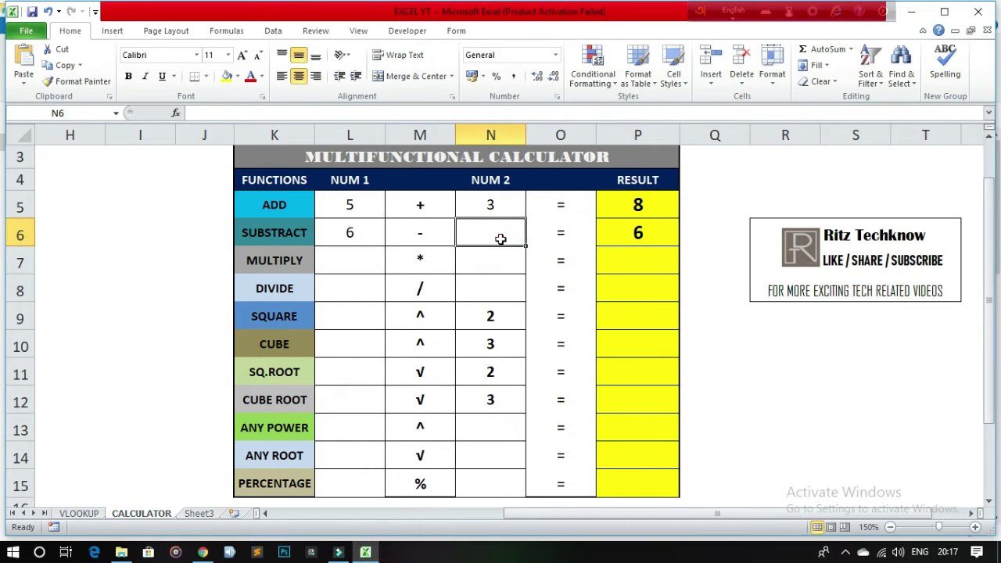
text(2)
key(Return)
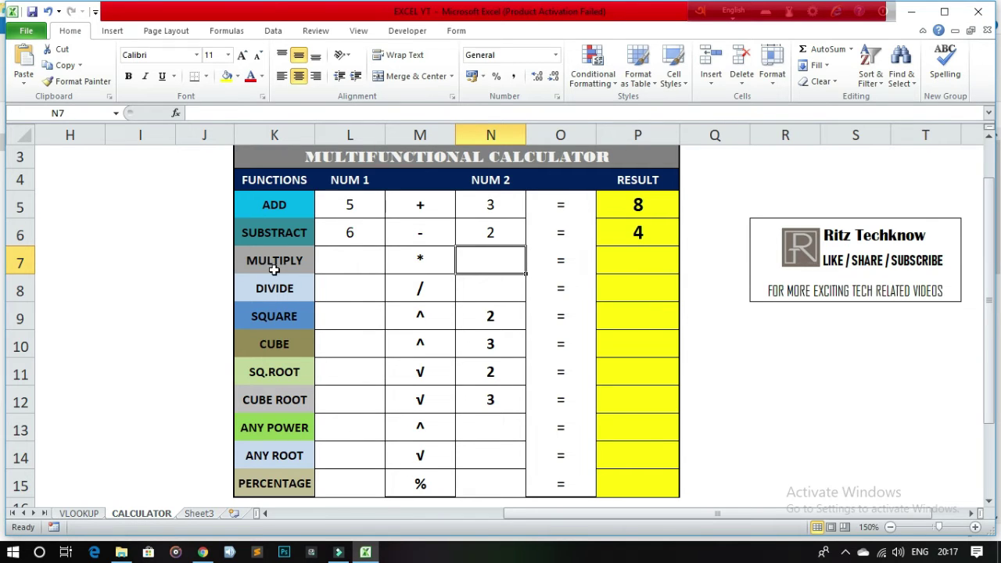
Step: Enter the formula =L7*N7 in the MULTIPLY row's result cell P7
click(615, 256)
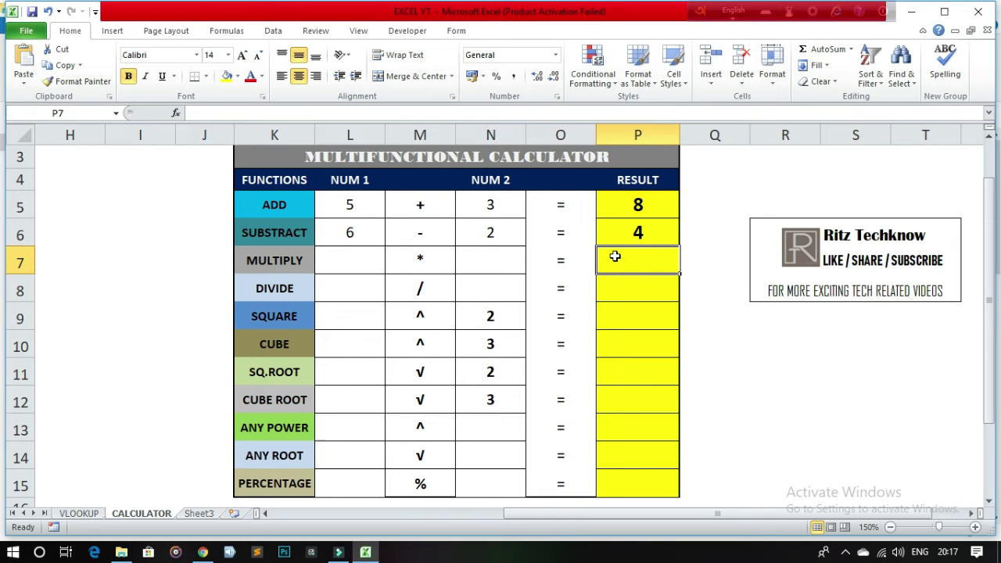
text(=)
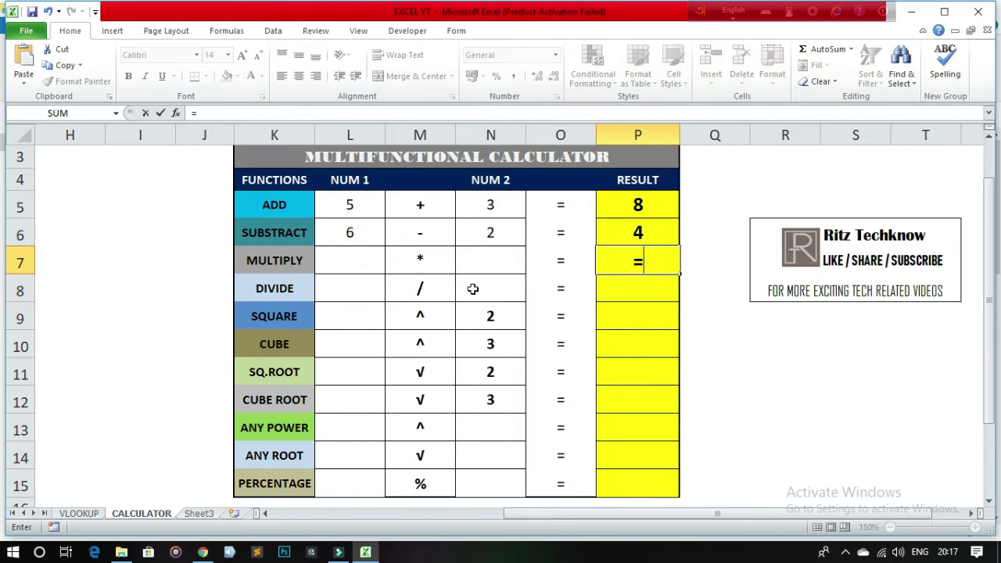
click(351, 263)
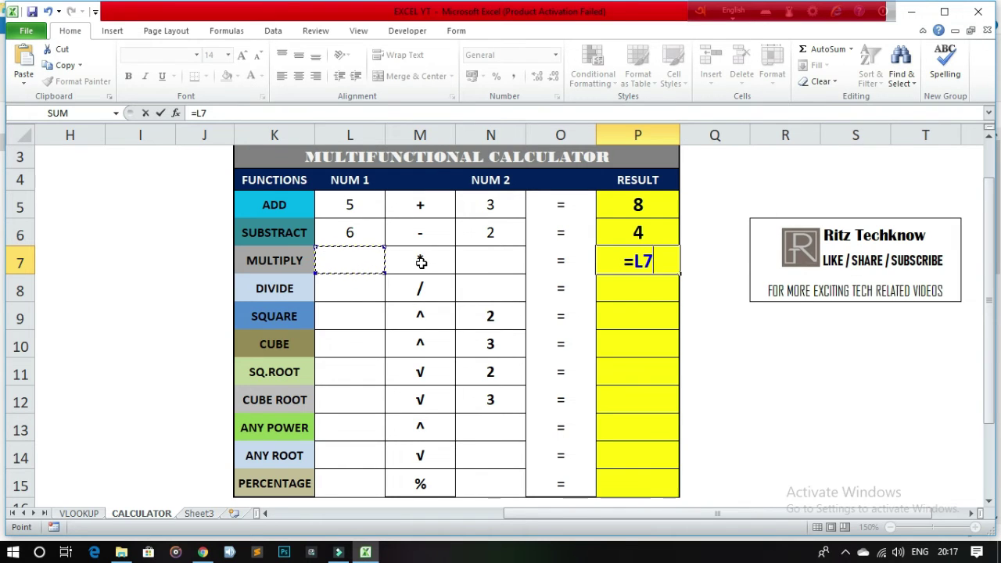
text(*)
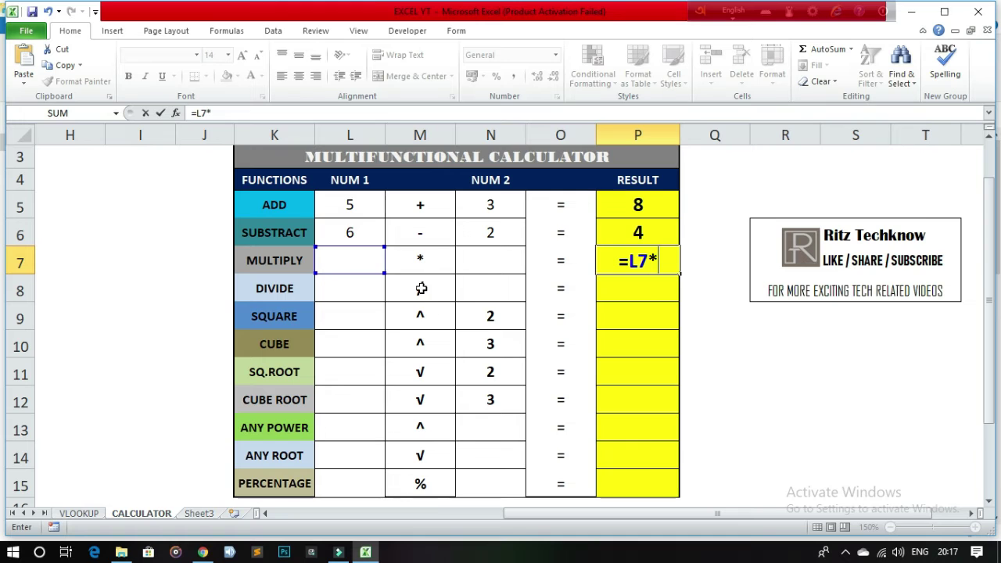
click(513, 256)
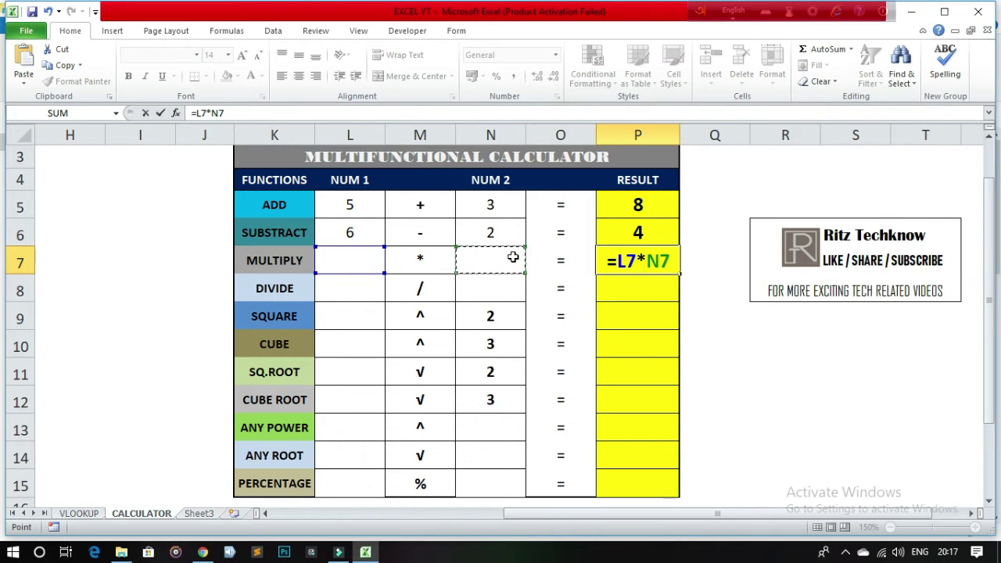
key(Return)
Step: Fill the MULTIPLY row with test numbers: 3 as NUM 1 and 4 as NUM 2
click(346, 262)
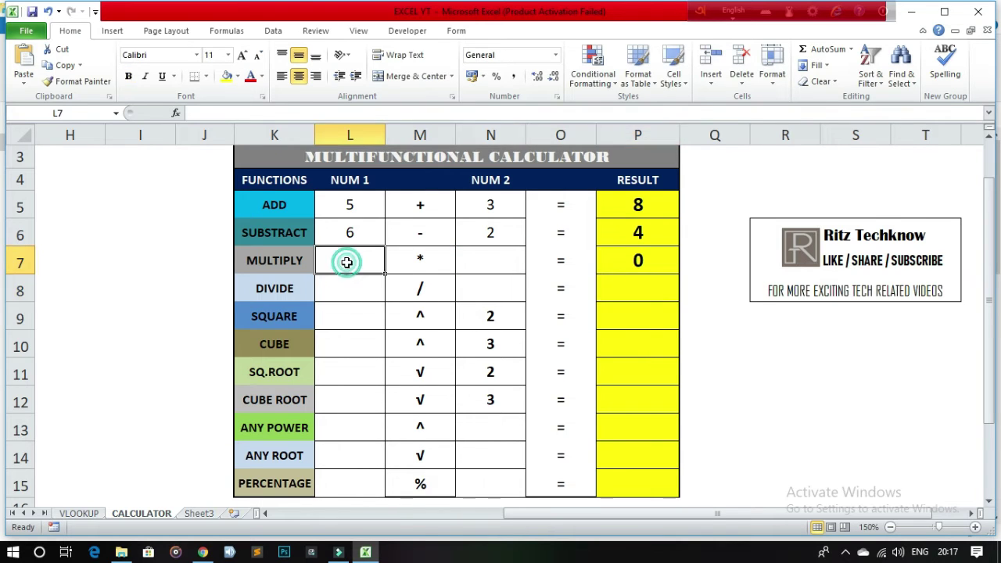
text(3)
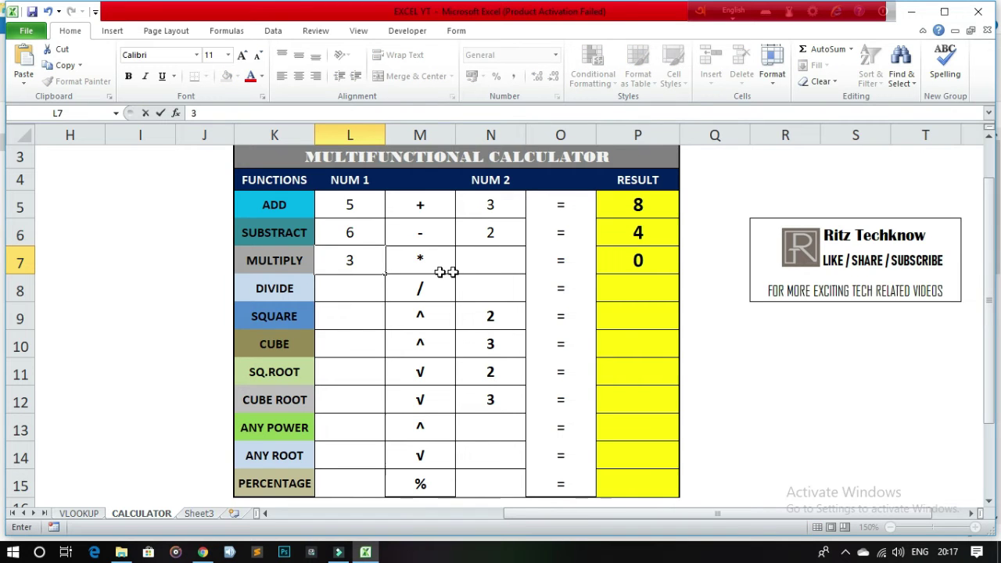
click(509, 272)
text(4)
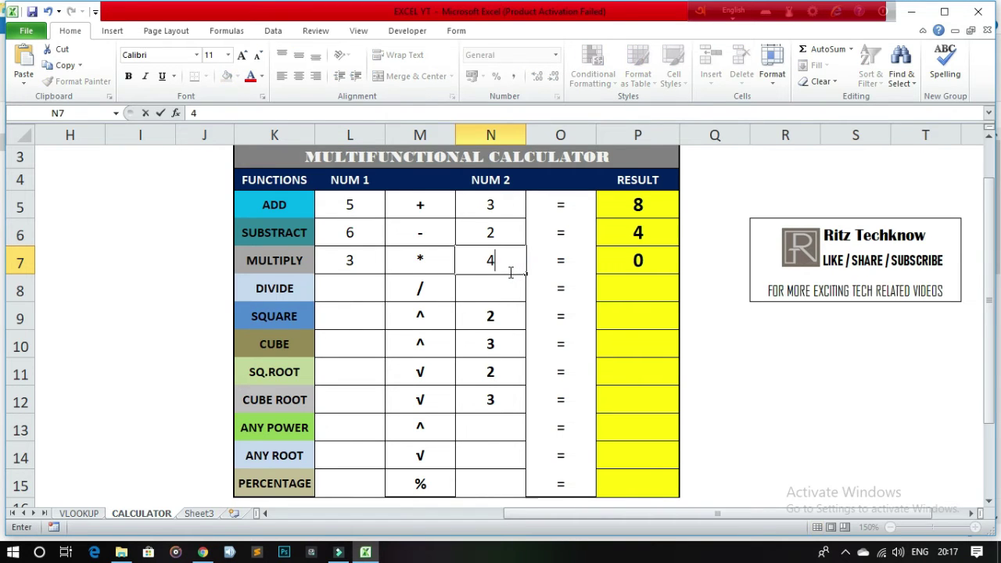
key(Return)
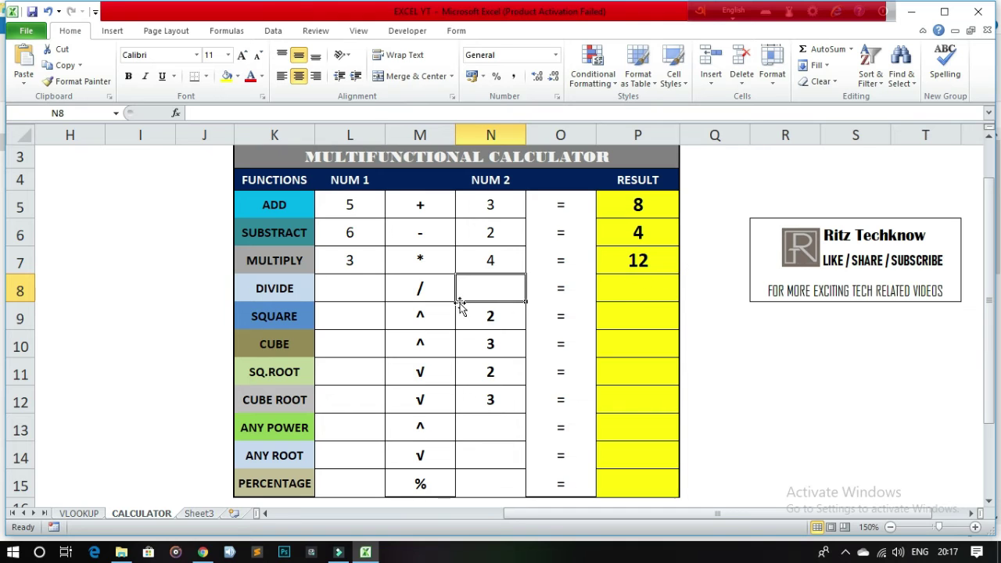
Step: Enter the formula =L8/N8 in the DIVIDE row's result cell P8
click(625, 284)
text(=)
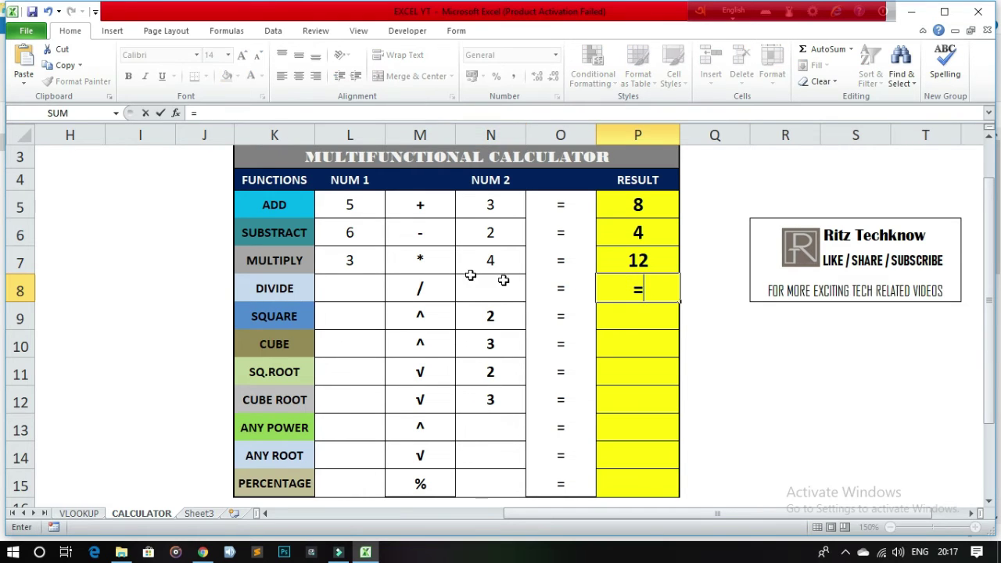
click(330, 288)
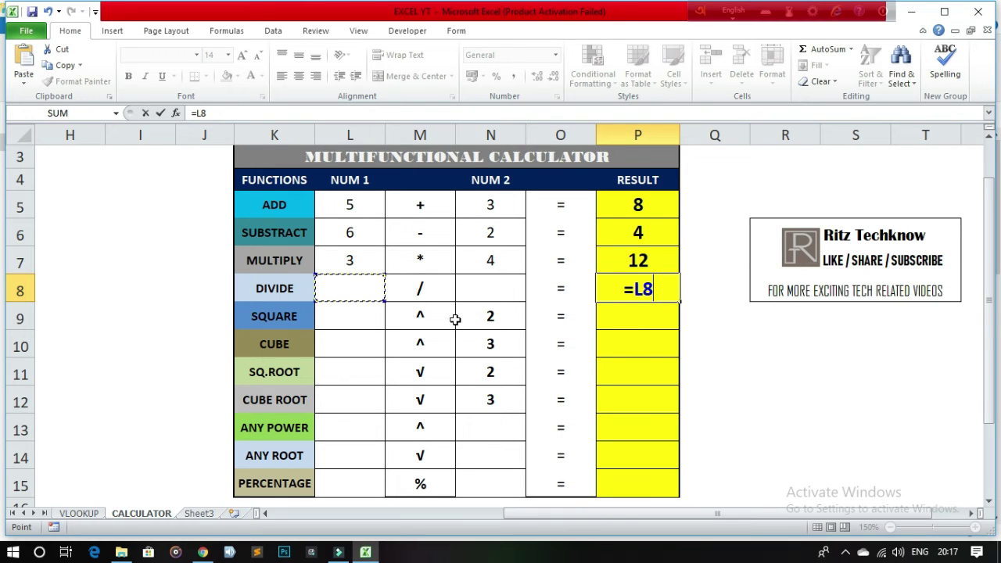
text(/)
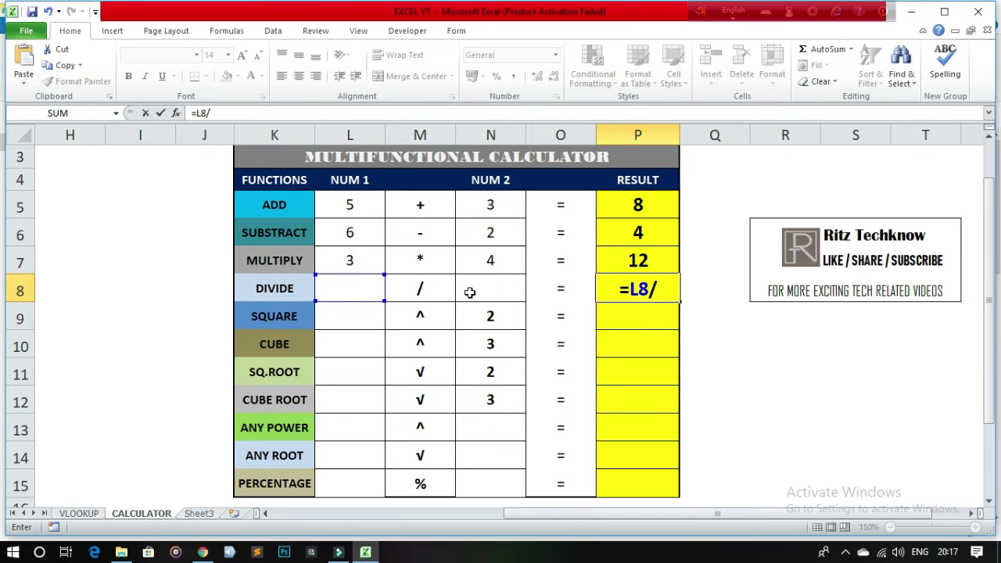
click(469, 292)
key(Return)
Step: Fill the DIVIDE row with test numbers: 10 as NUM 1 and 2 as NUM 2
click(371, 289)
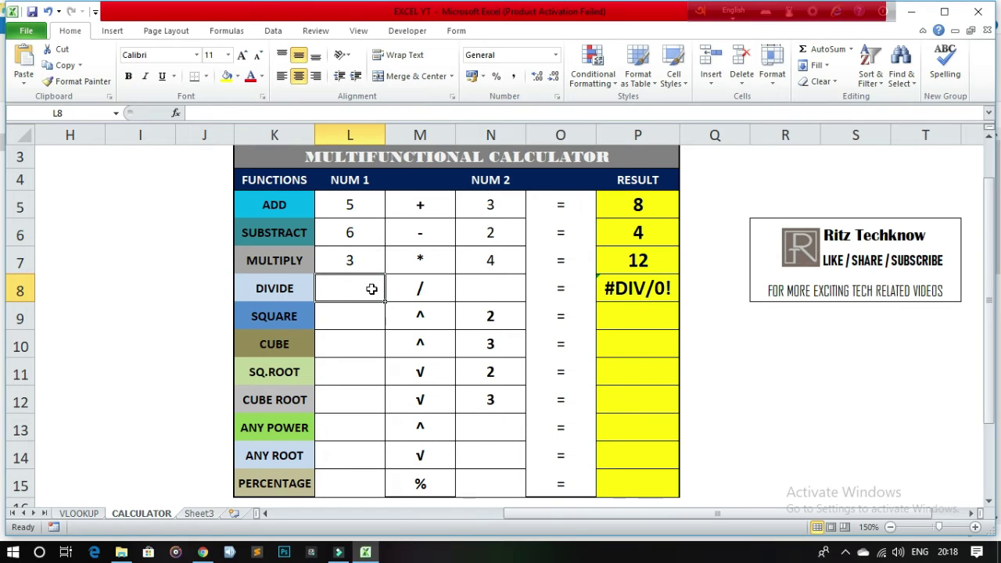
text(10)
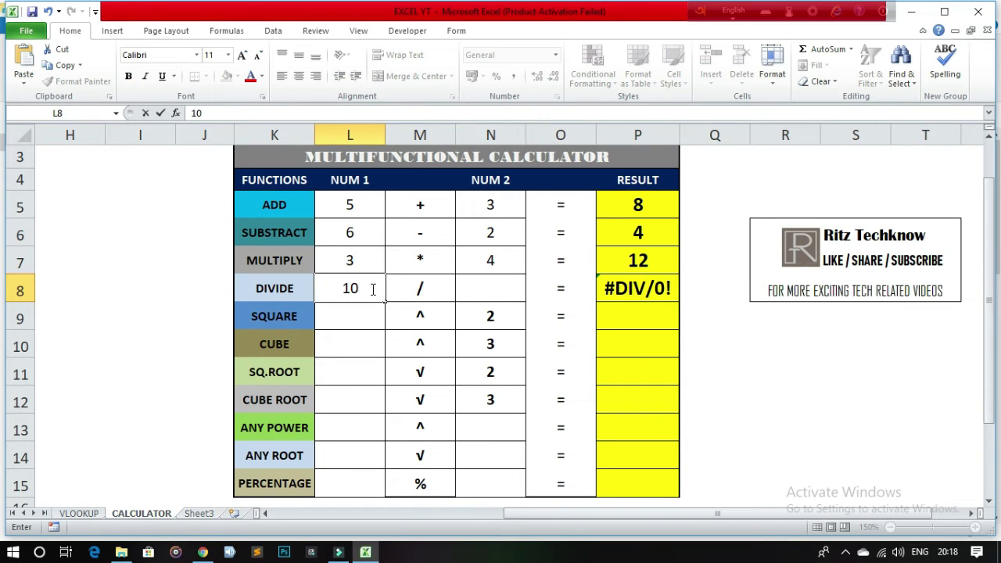
click(483, 291)
text(2)
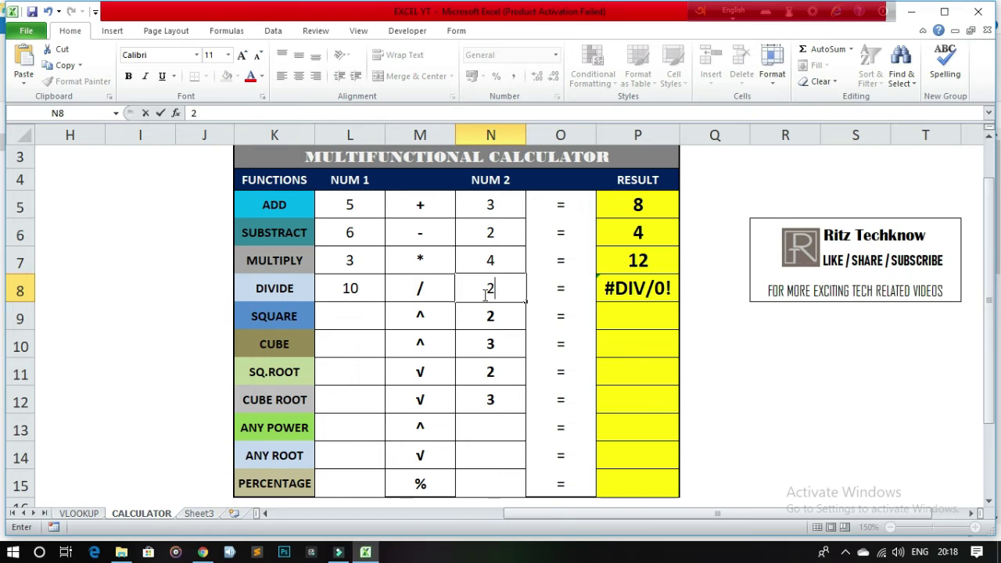
key(Return)
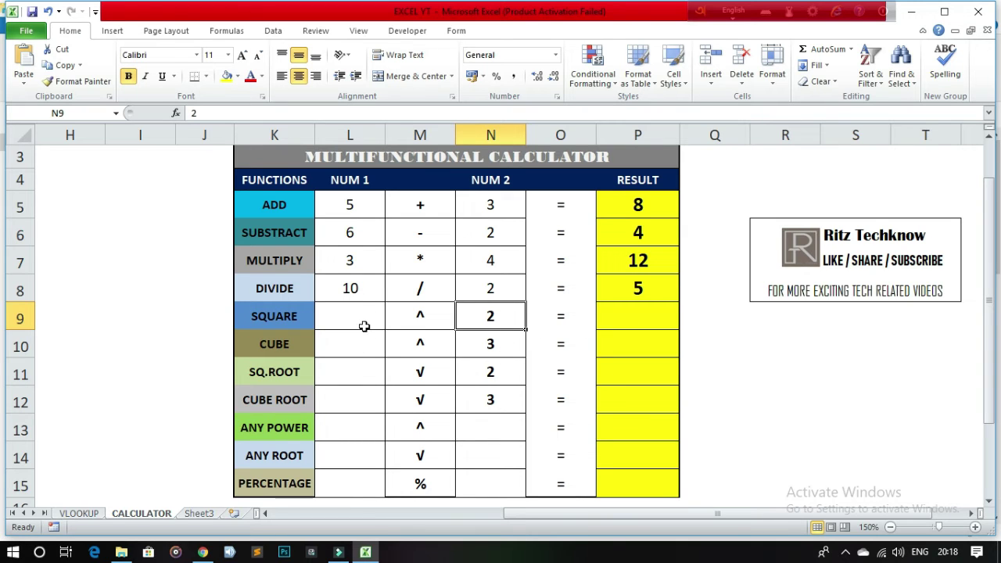
Step: Enter the formula =L9^N9 in the SQUARE row's result cell P9
click(639, 317)
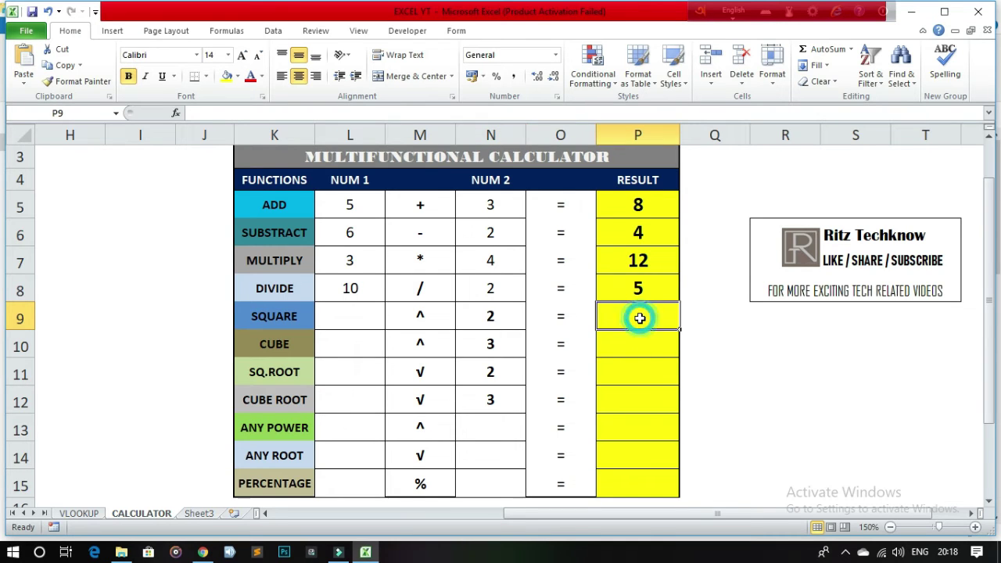
text(=)
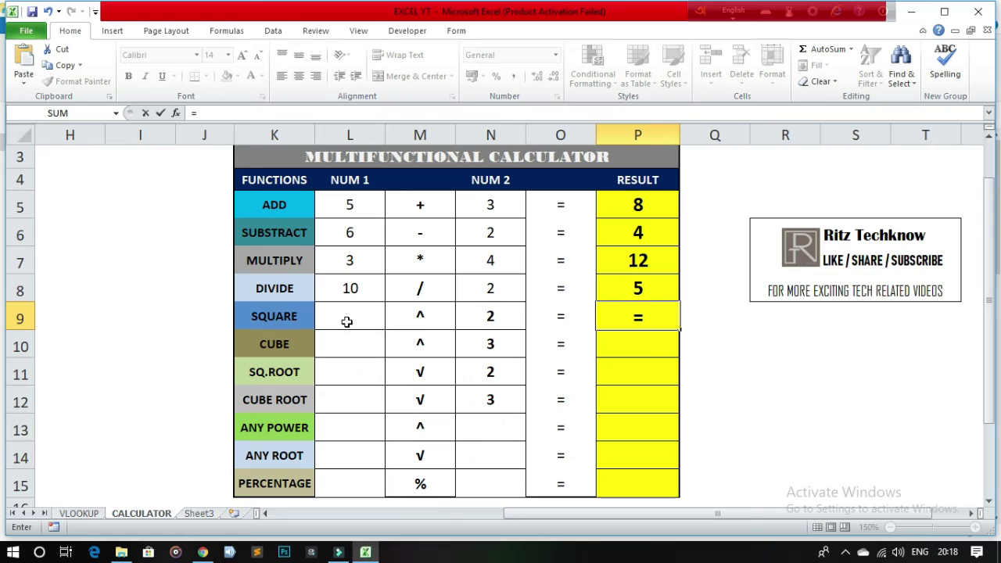
click(362, 321)
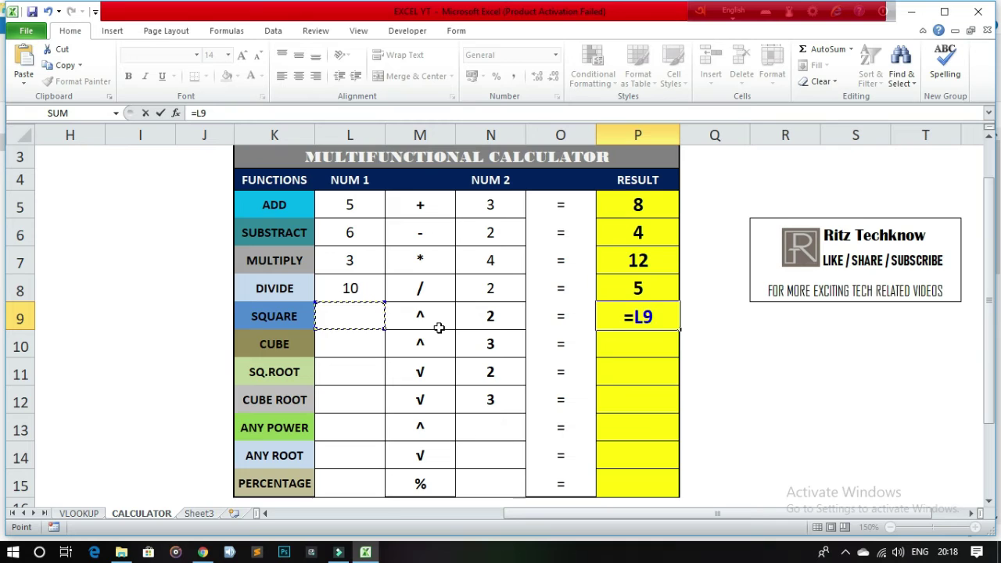
text(^)
click(500, 323)
key(Return)
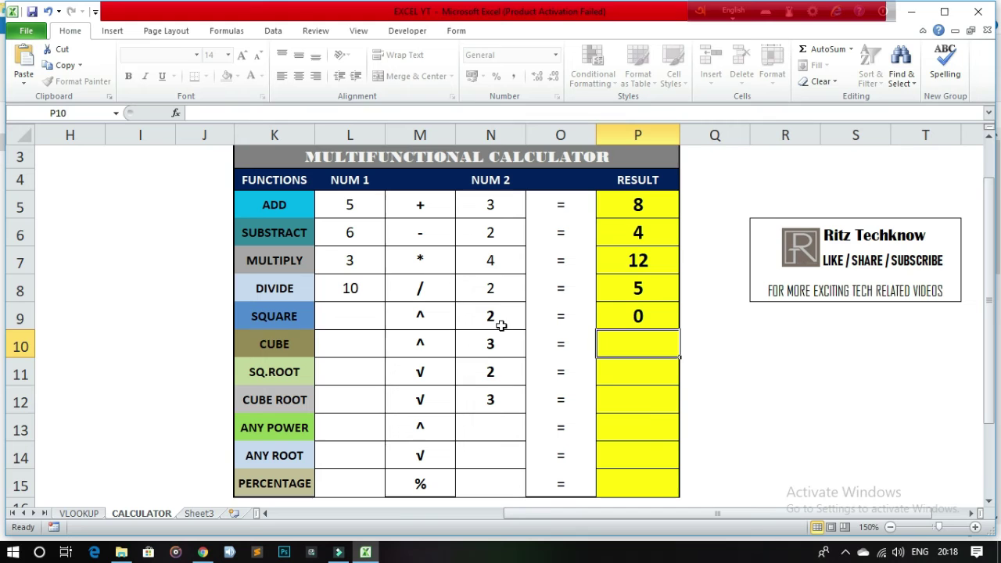
Step: Enter the test number 3 as NUM 1 in the SQUARE row
double_click(352, 323)
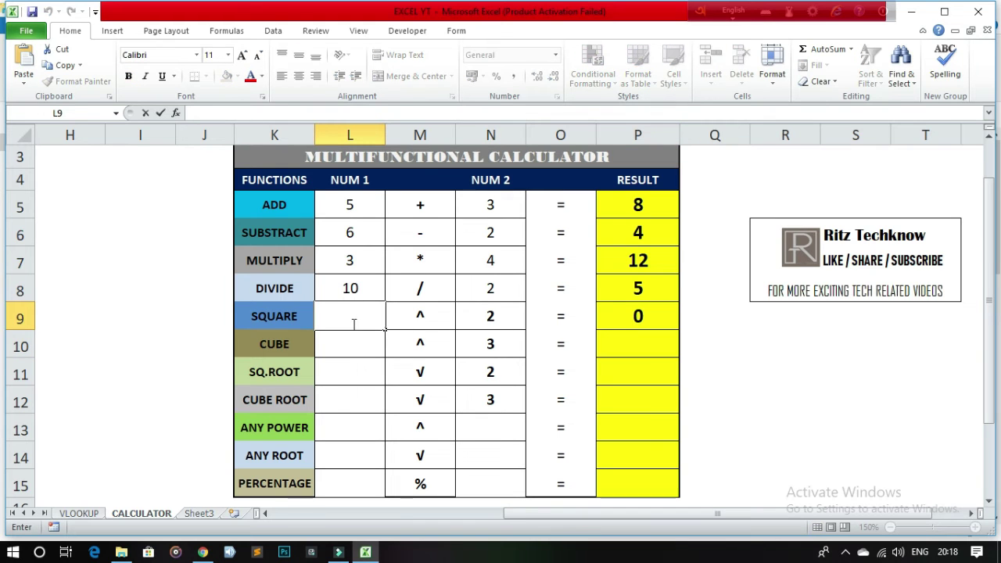
text(3)
key(Return)
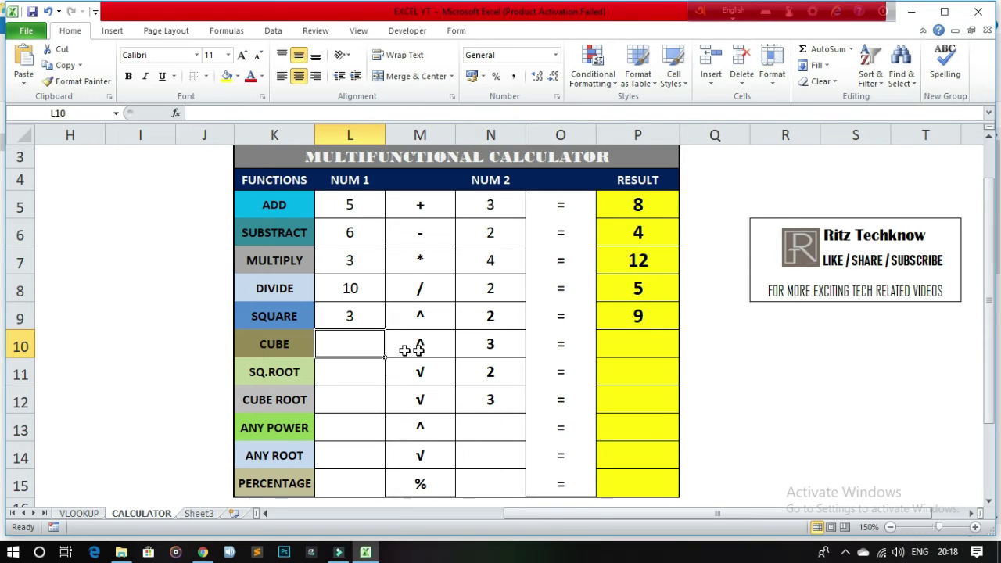
Step: Enter the formula =L10^N10 in the CUBE row's result cell P10
click(639, 348)
text(=)
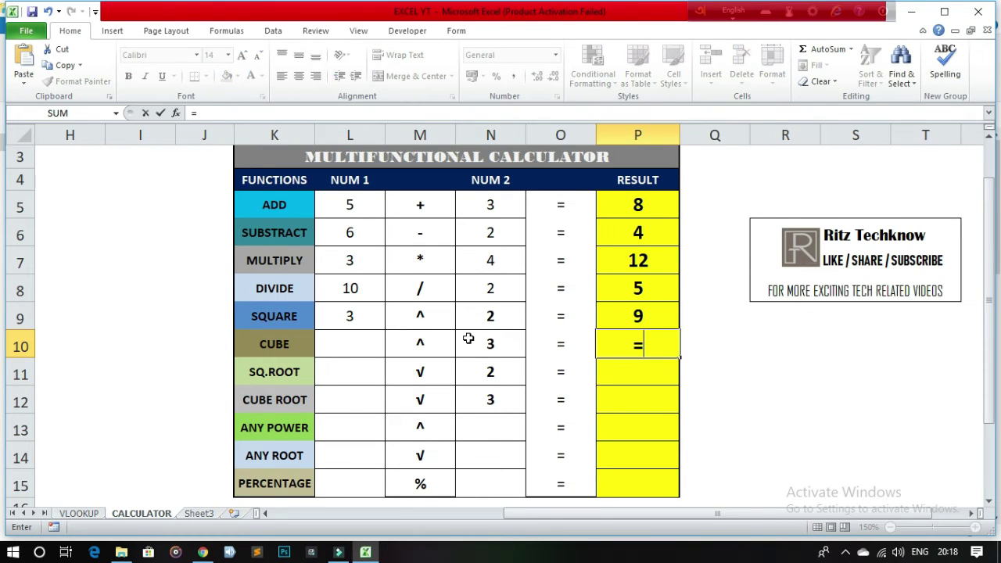
click(338, 346)
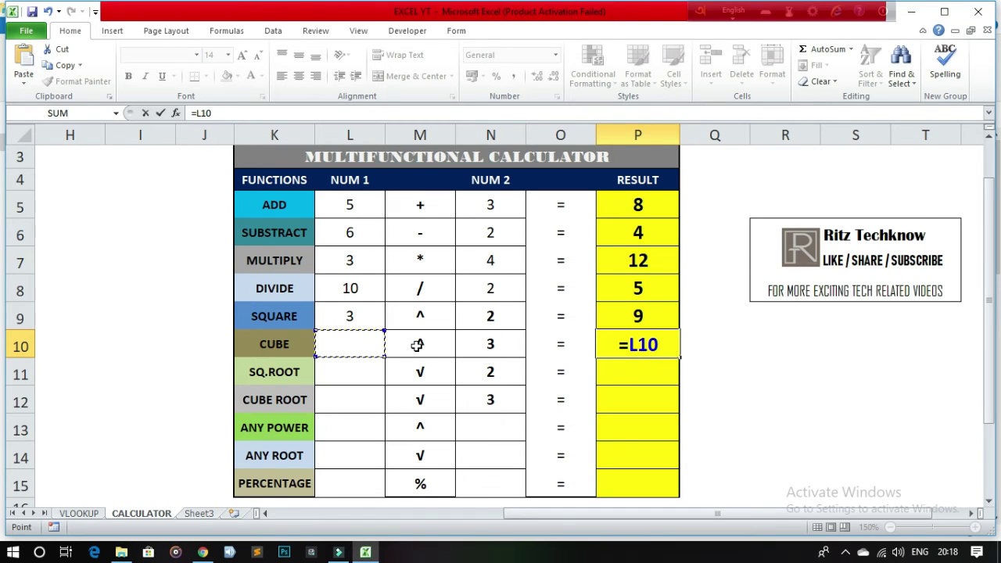
text(^)
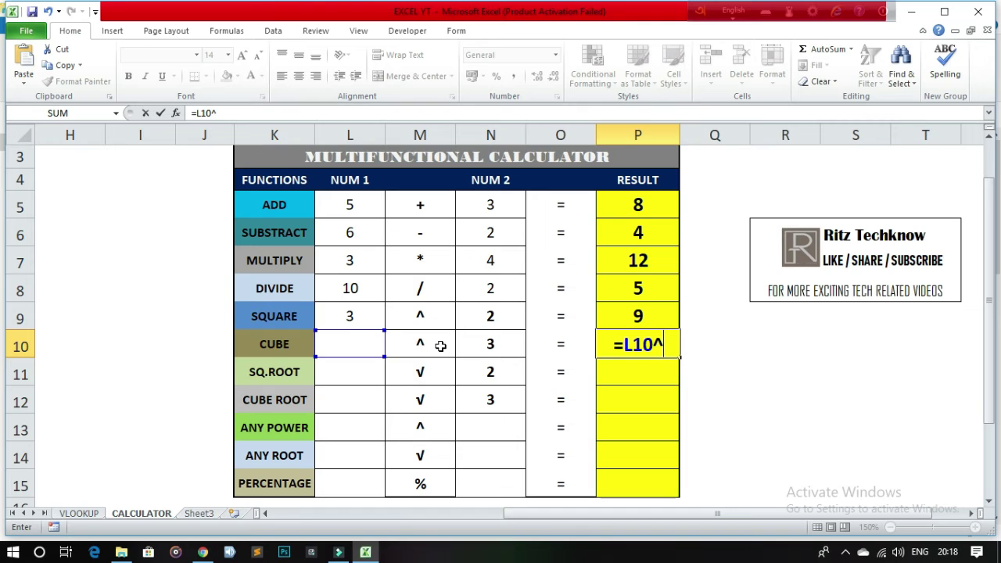
click(506, 345)
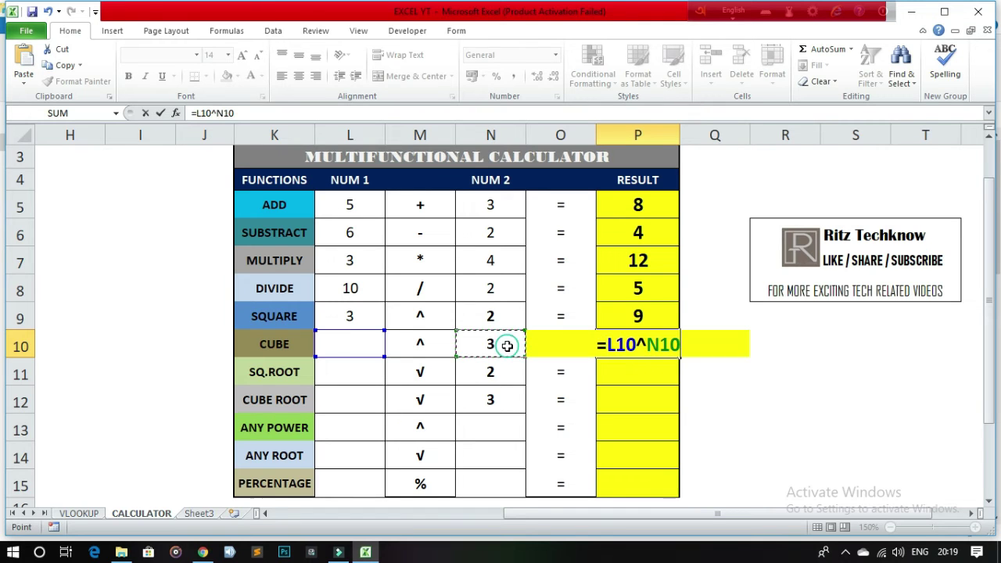
key(Return)
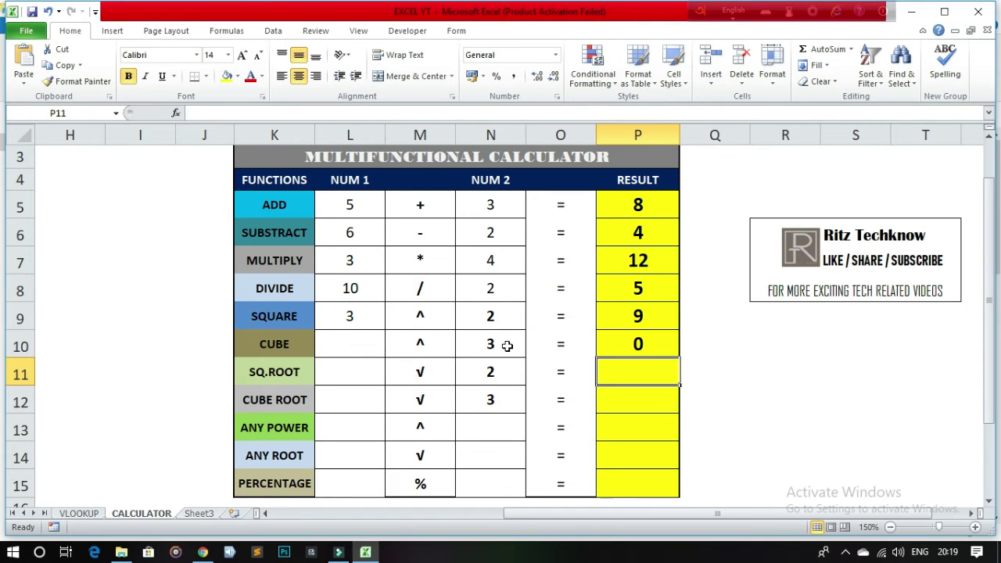
Step: Enter the test number 2 as NUM 1 in the CUBE row
click(343, 340)
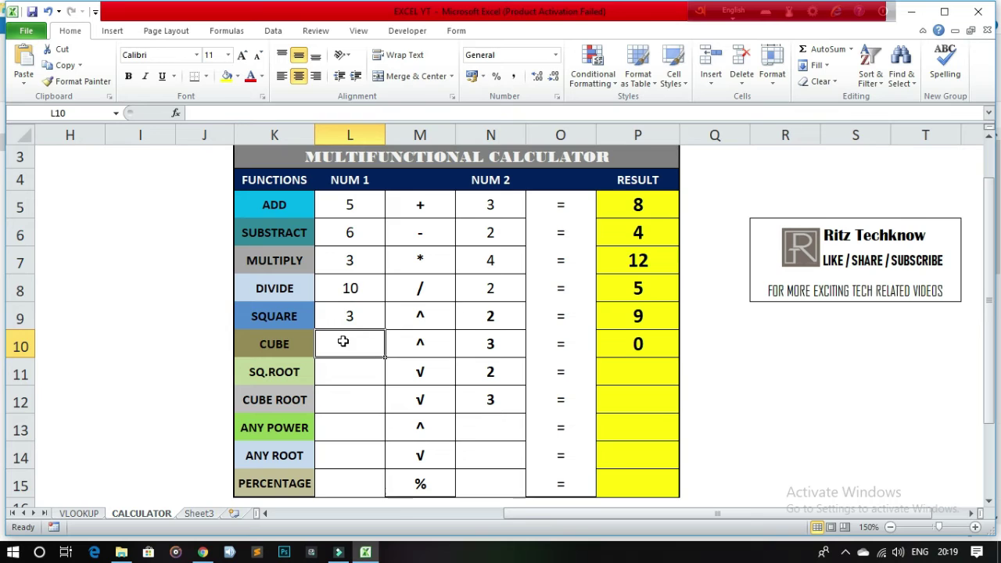
text(2)
key(Return)
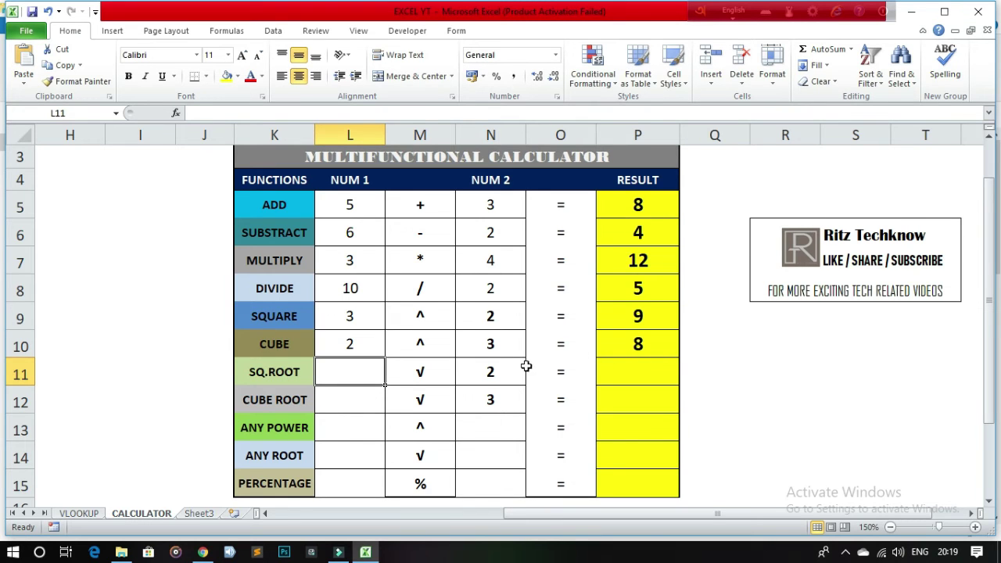
Step: Enter the formula =L11^(1/N10) in the SQ.ROOT row's result cell P11
click(614, 381)
text(=)
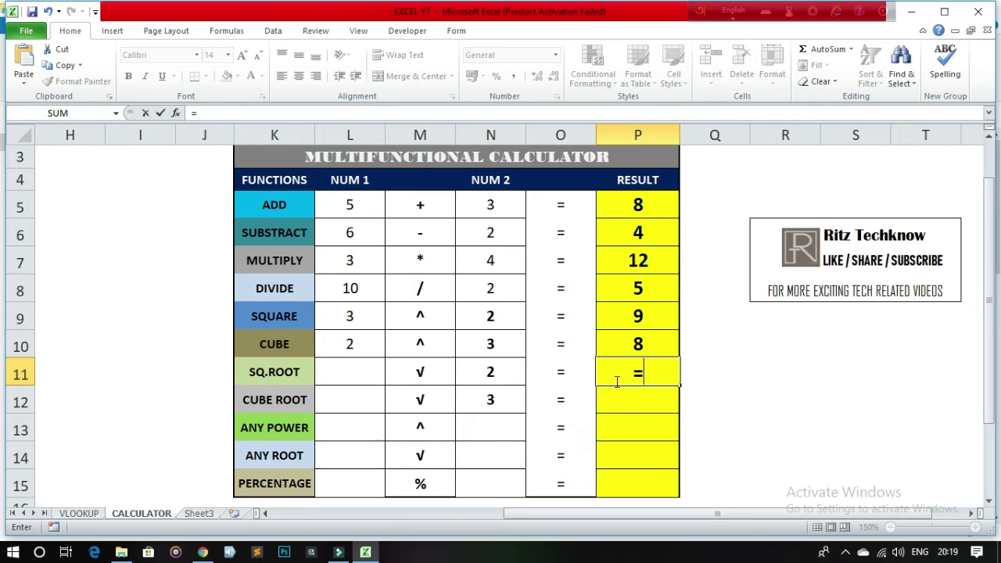
click(358, 373)
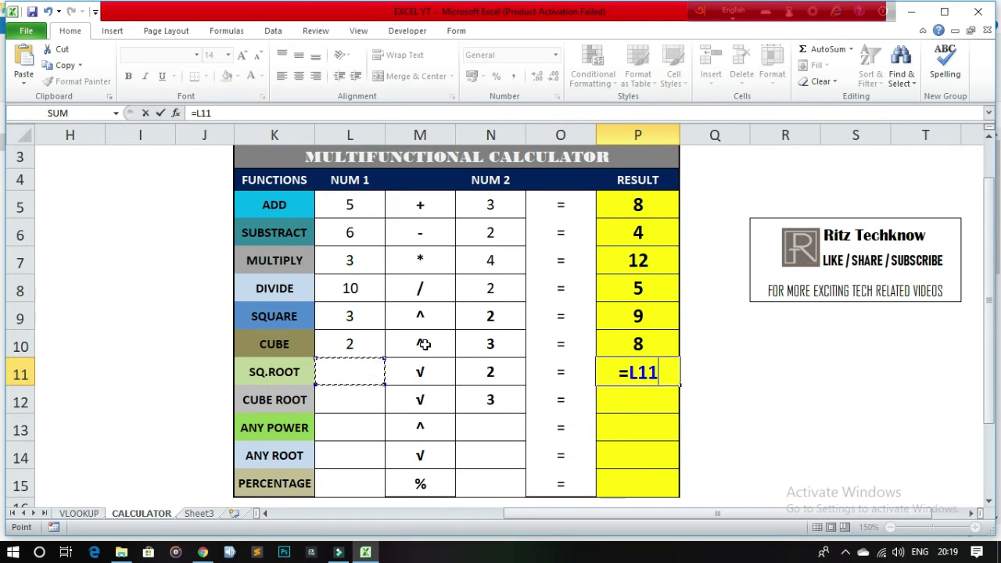
text(^)
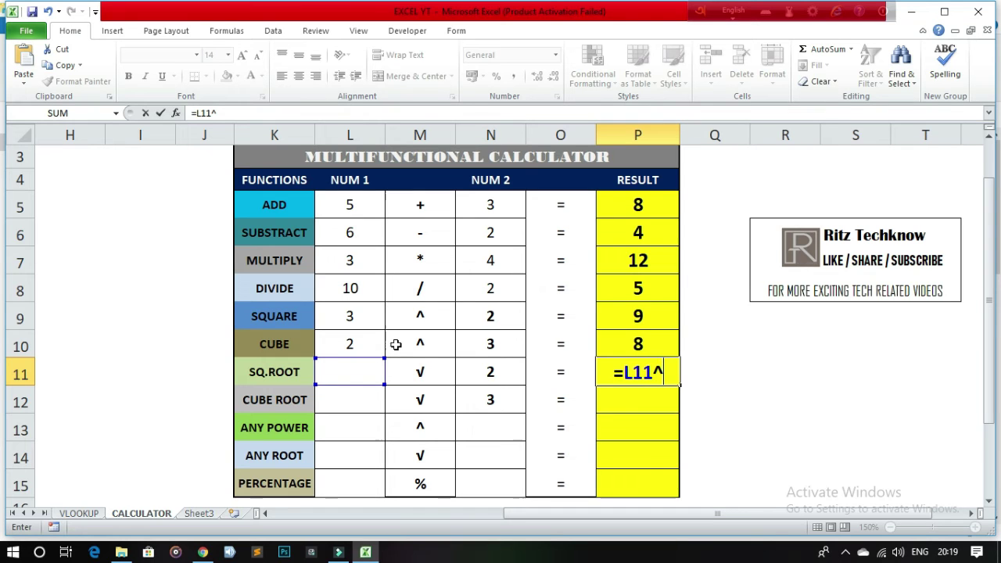
text(()
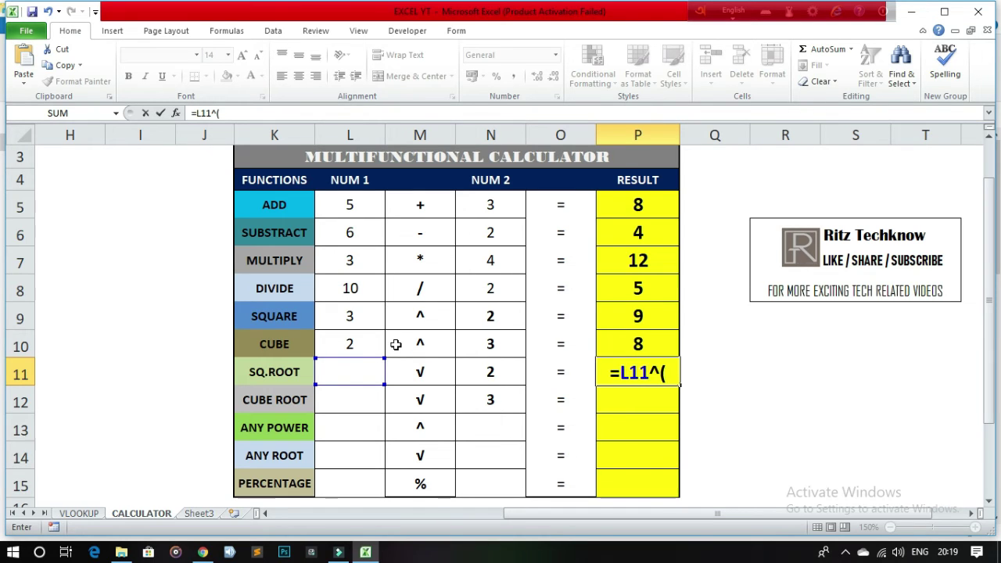
text(1/)
click(494, 344)
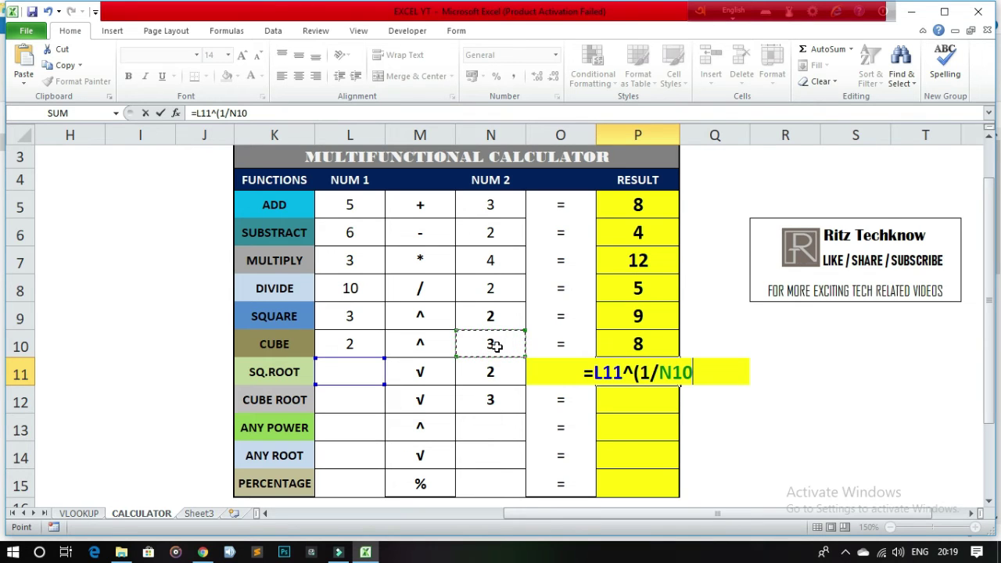
text())
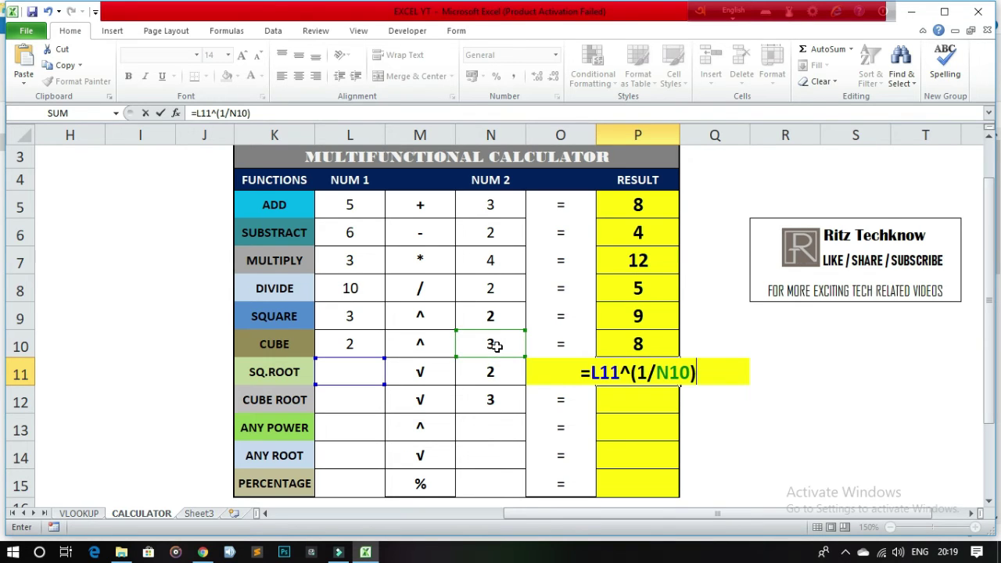
Step: Enter the test number 16 as NUM 1 in the SQ.ROOT row
click(344, 372)
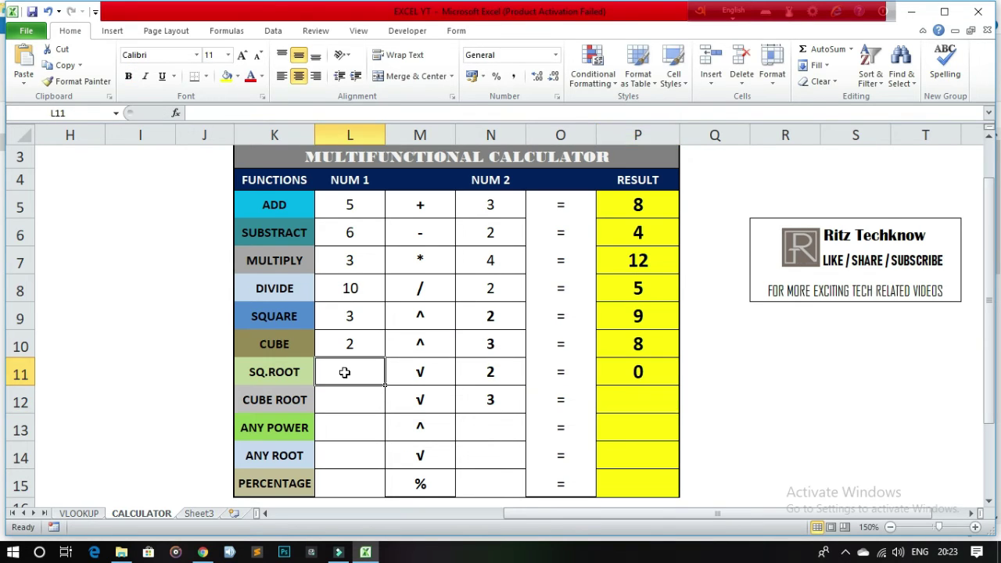
text(16)
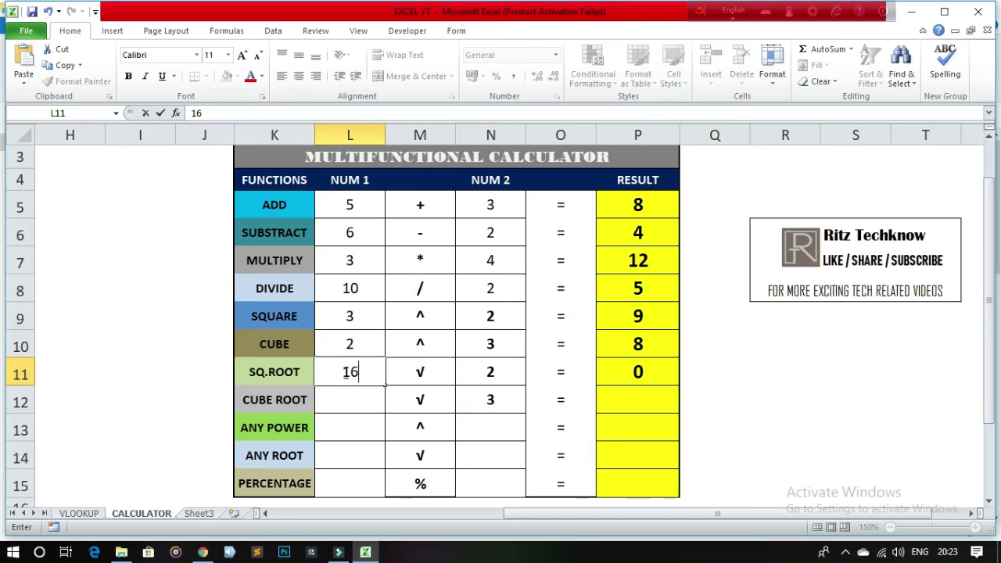
key(Return)
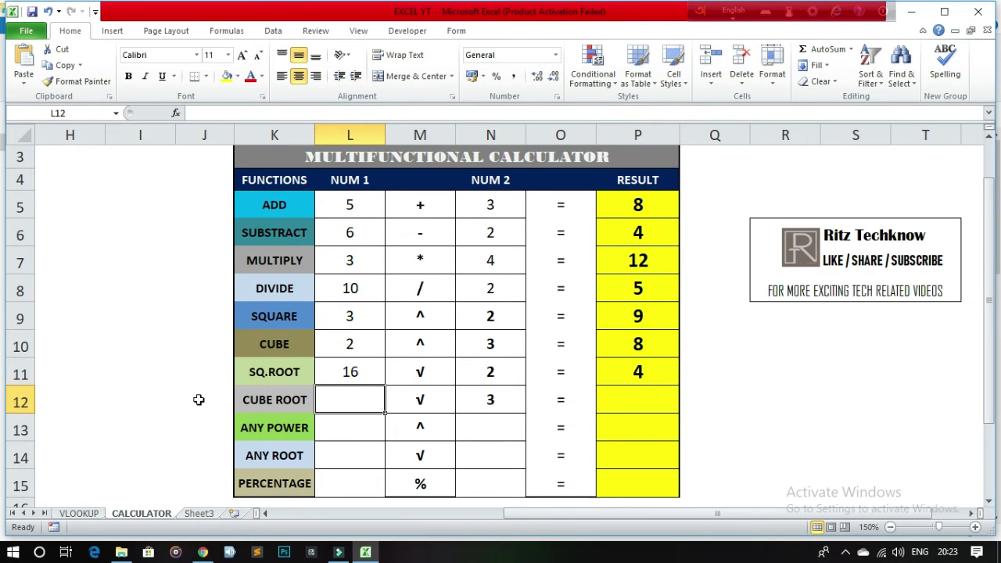
Step: Enter the formula =L12^(1/N12) in the CUBE ROOT row's result cell P12
click(628, 398)
text(=)
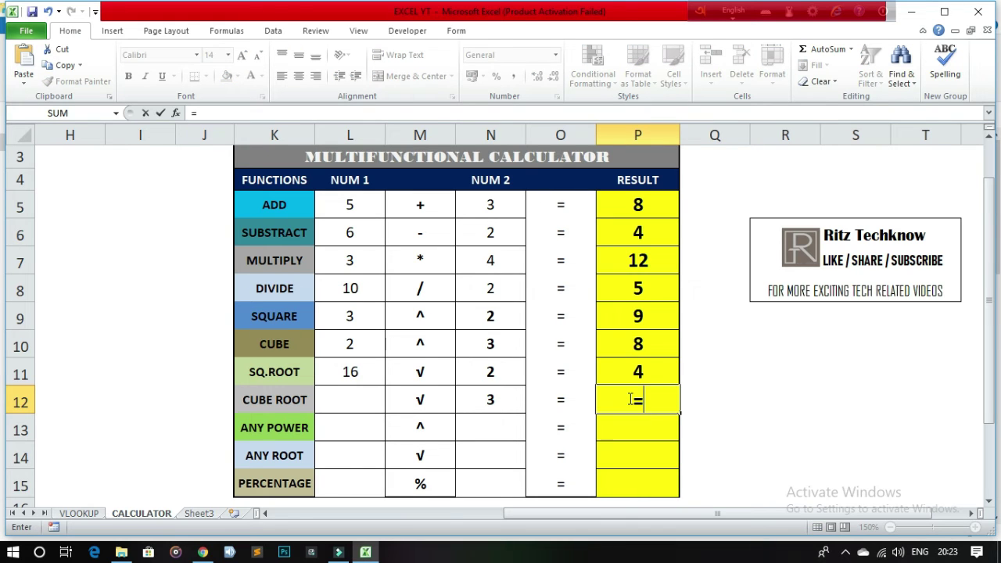
click(347, 400)
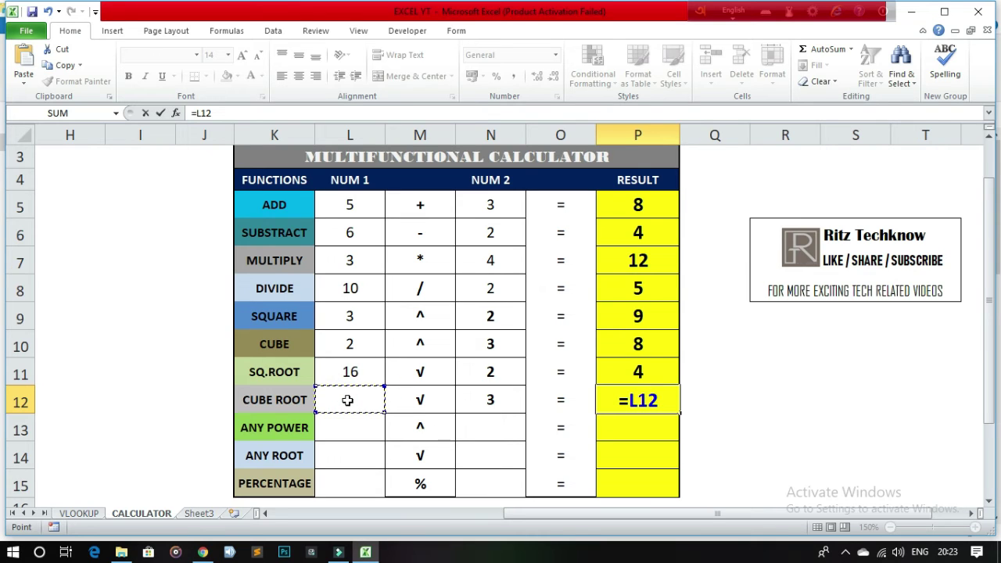
text(^)
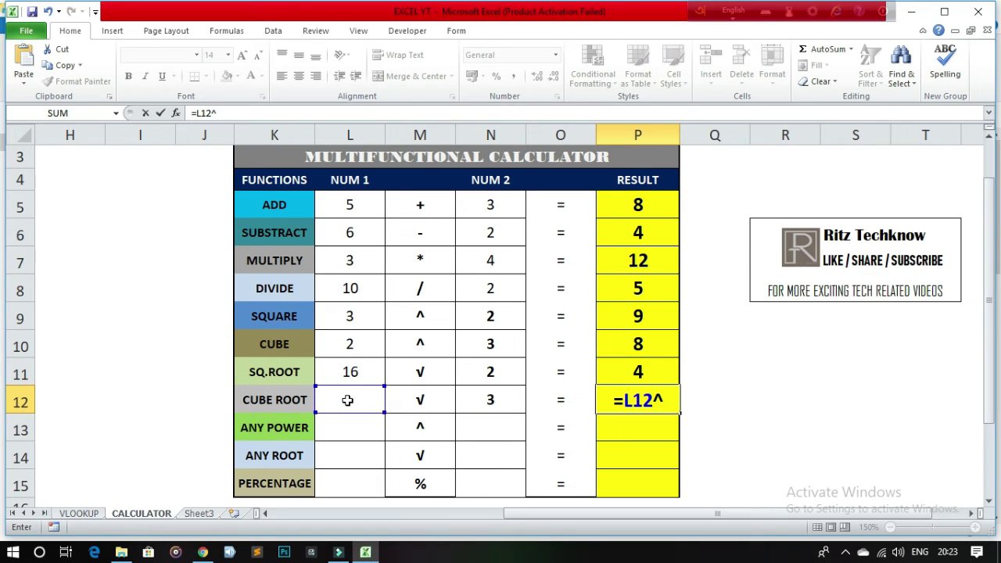
text())
key(BackSpace)
text(()
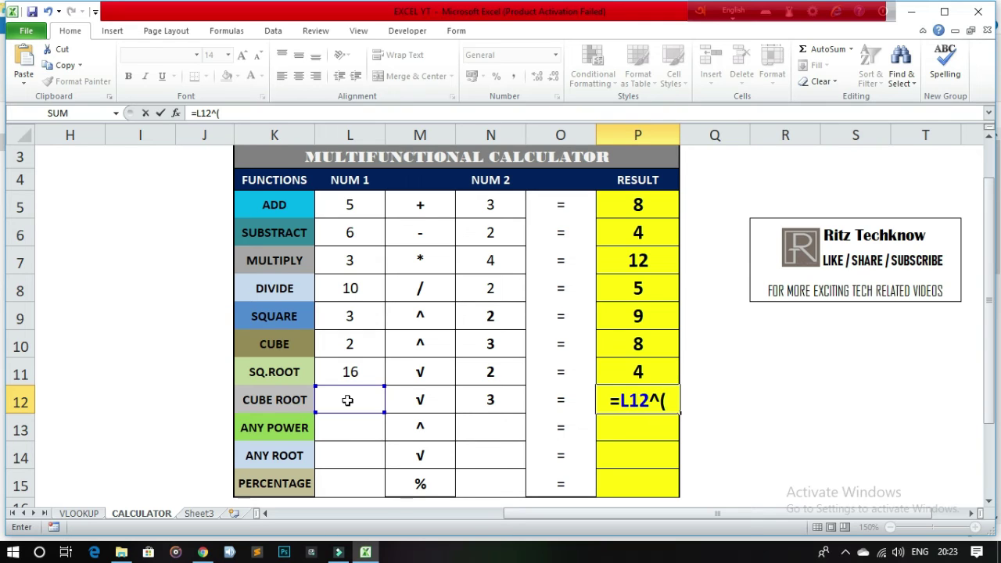
text(1/)
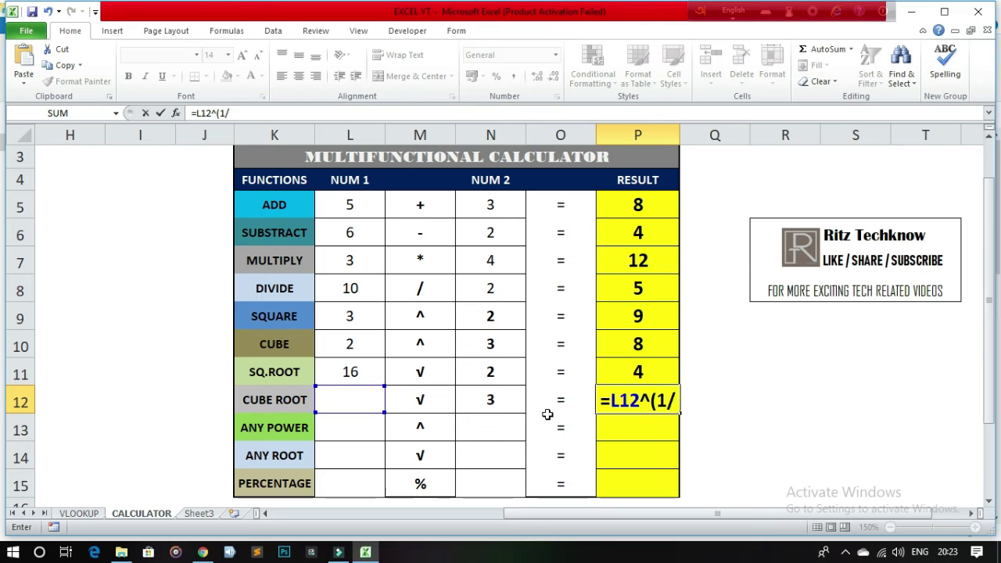
click(502, 405)
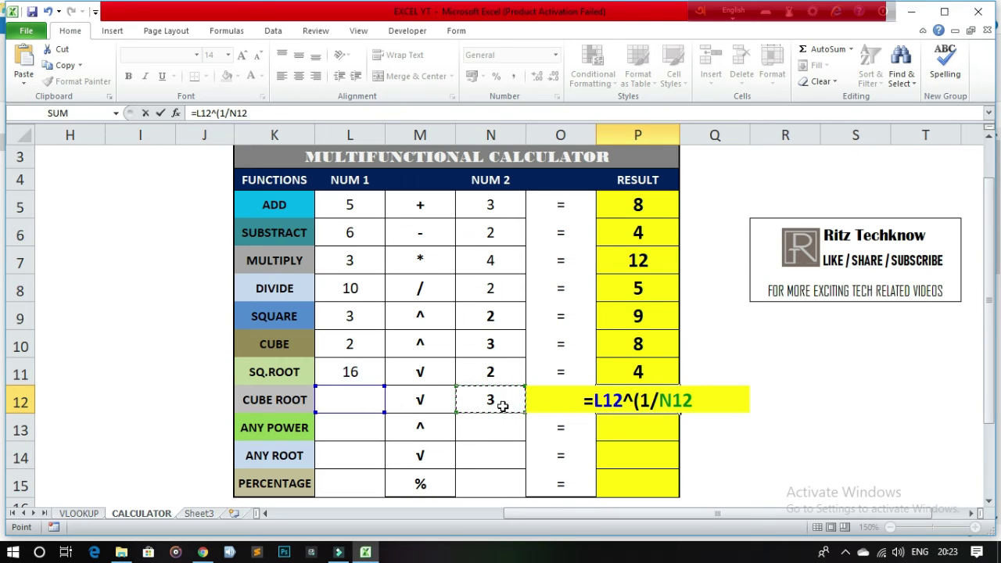
text())
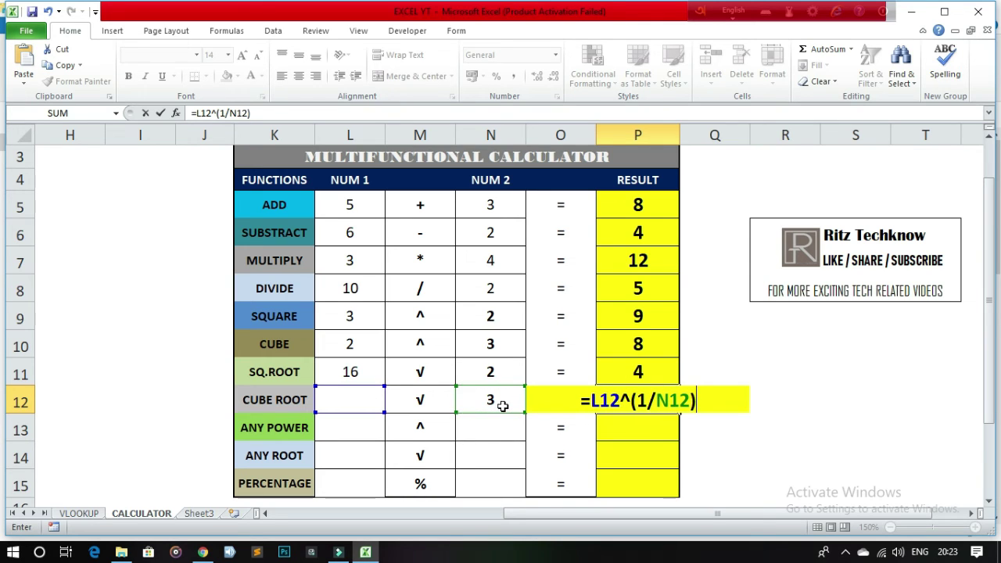
key(Return)
Step: Enter the test number 27 as NUM 1 in the CUBE ROOT row
click(352, 396)
text(27)
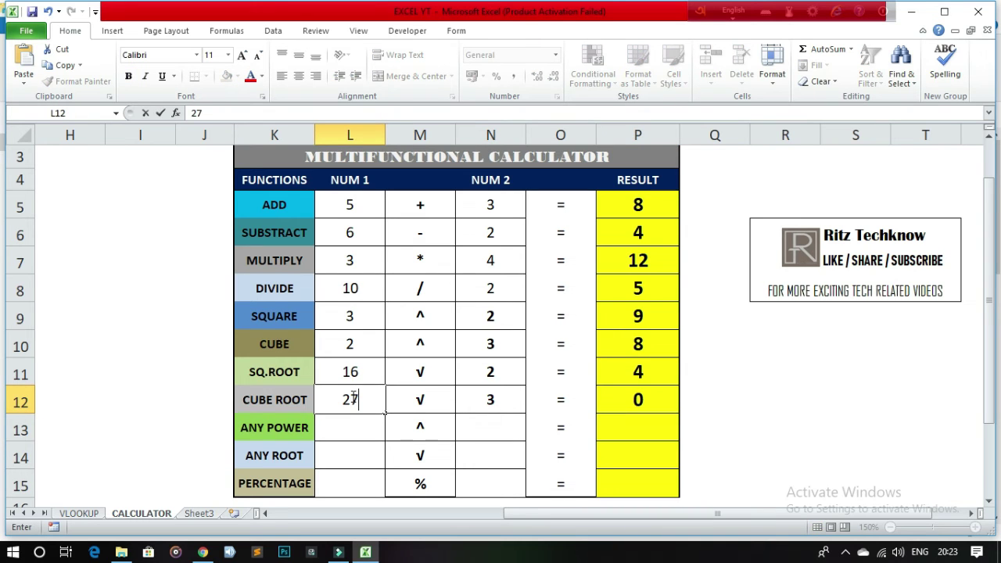
key(Return)
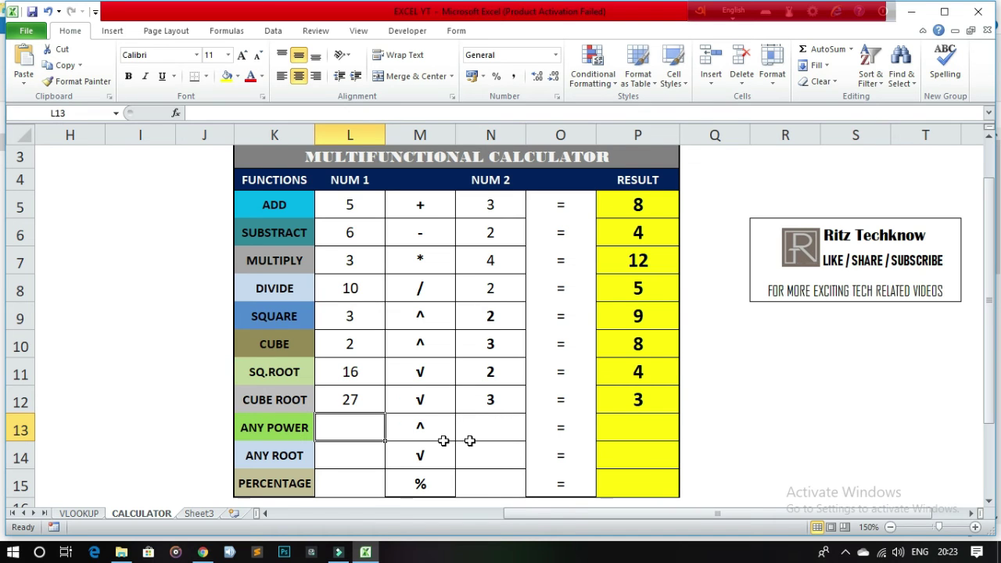
Step: Enter the formula =L13^N13 in the ANY POWER row's result cell P13
click(623, 427)
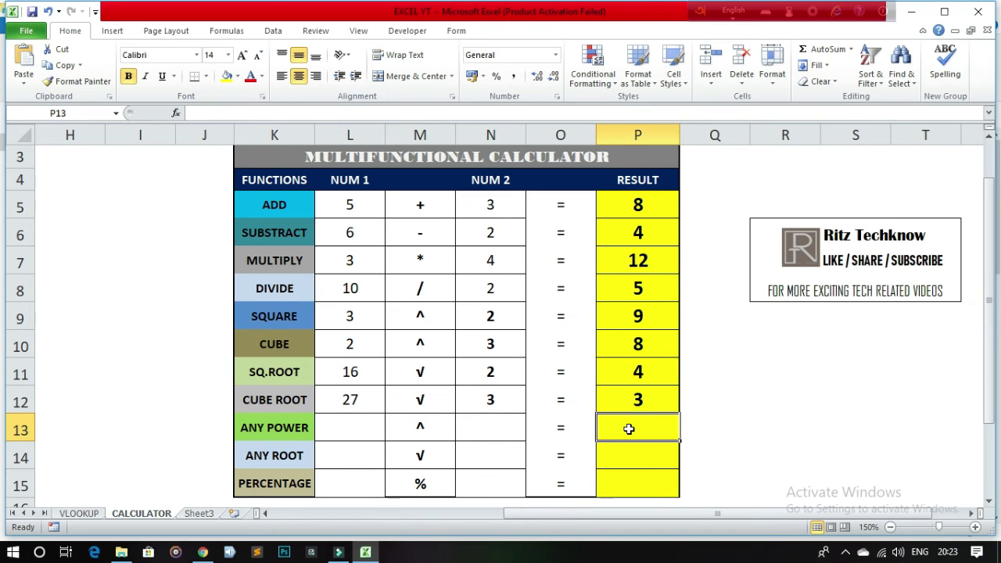
text(=)
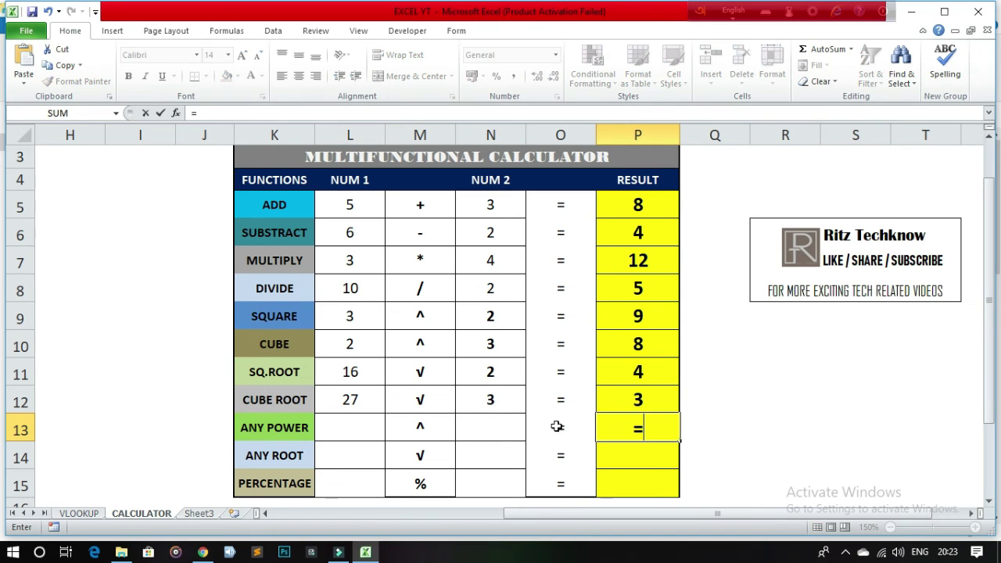
click(356, 422)
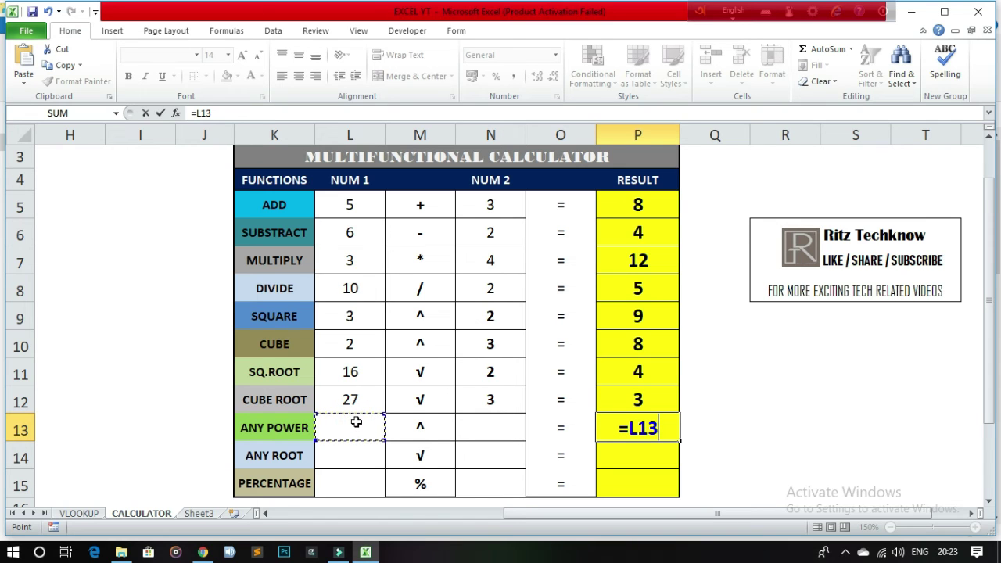
text(^)
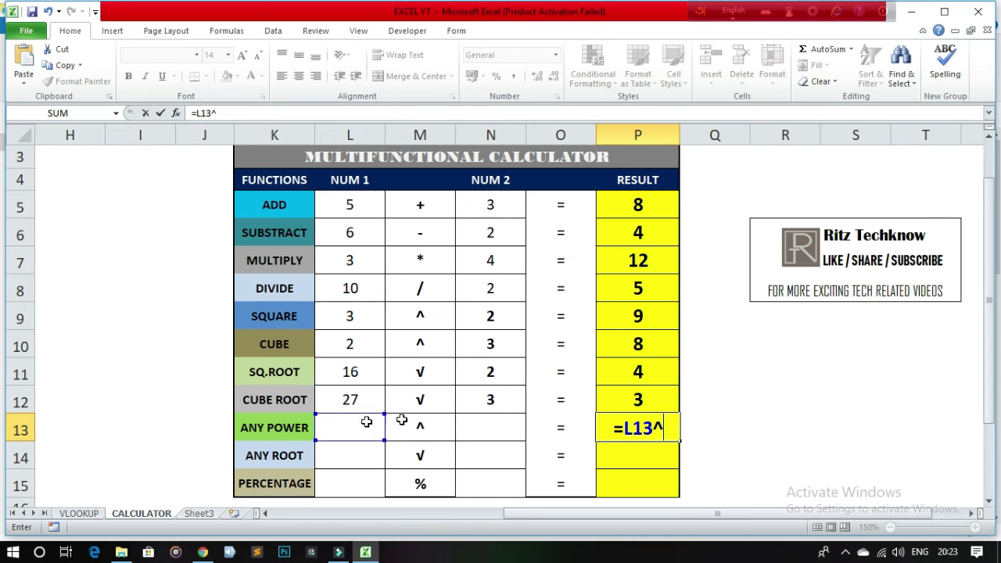
click(513, 433)
key(Return)
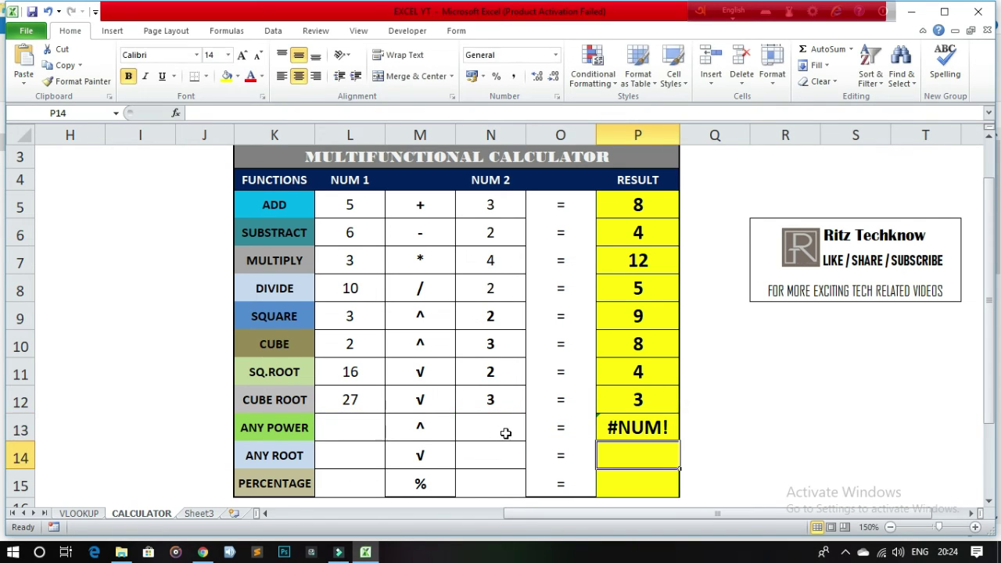
Step: Enter the test numbers 2 as NUM 1 and 4 as NUM 2 in the ANY POWER row
click(350, 428)
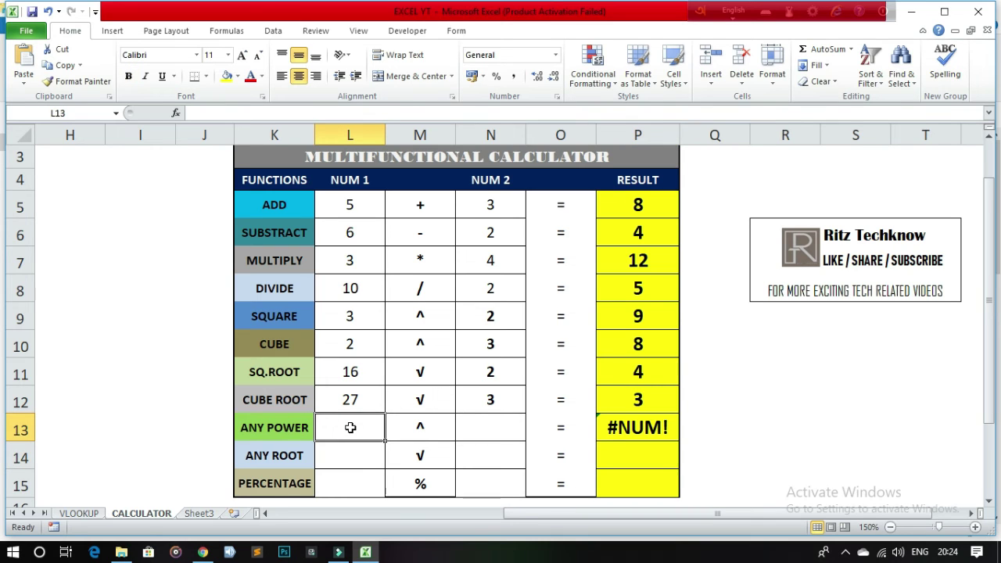
text(2)
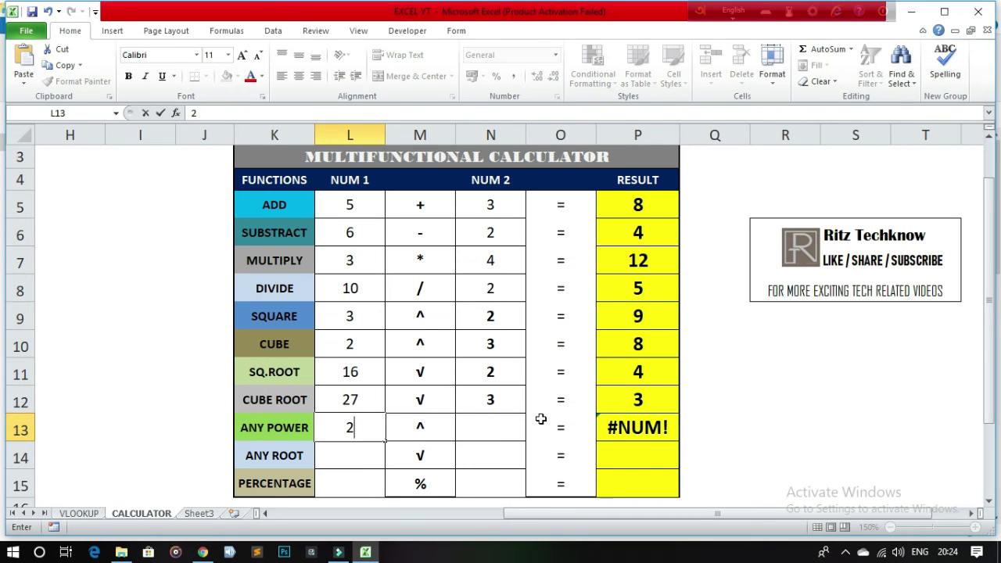
click(502, 424)
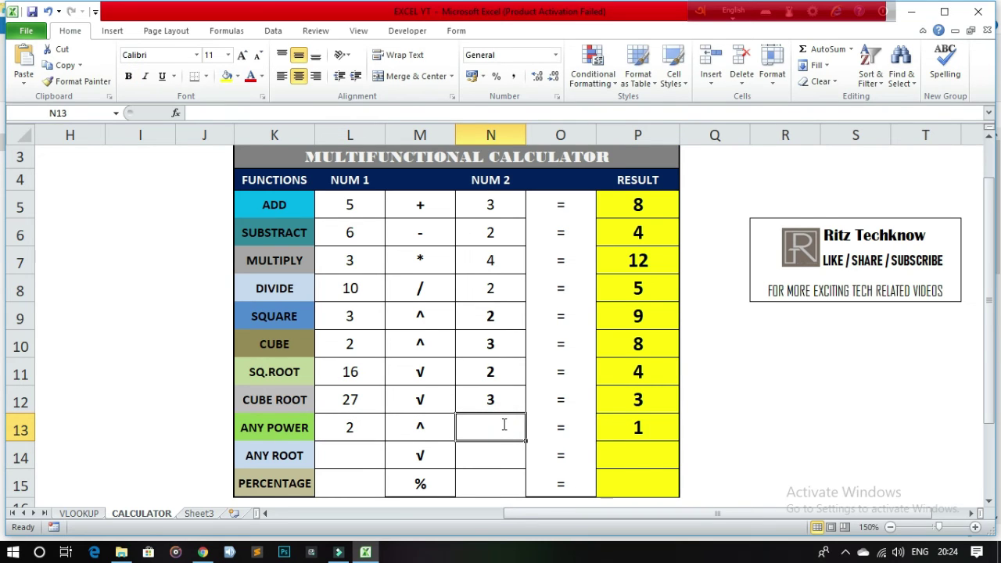
text(4)
key(Return)
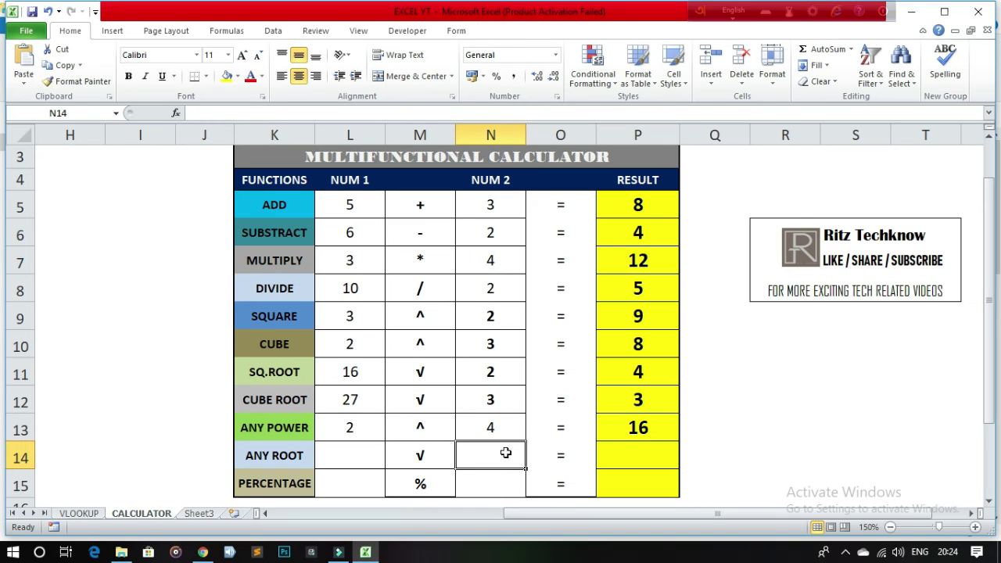
Step: Enter the formula =L14^(1/N14) in the ANY ROOT row's result cell P14
click(610, 453)
text(=)
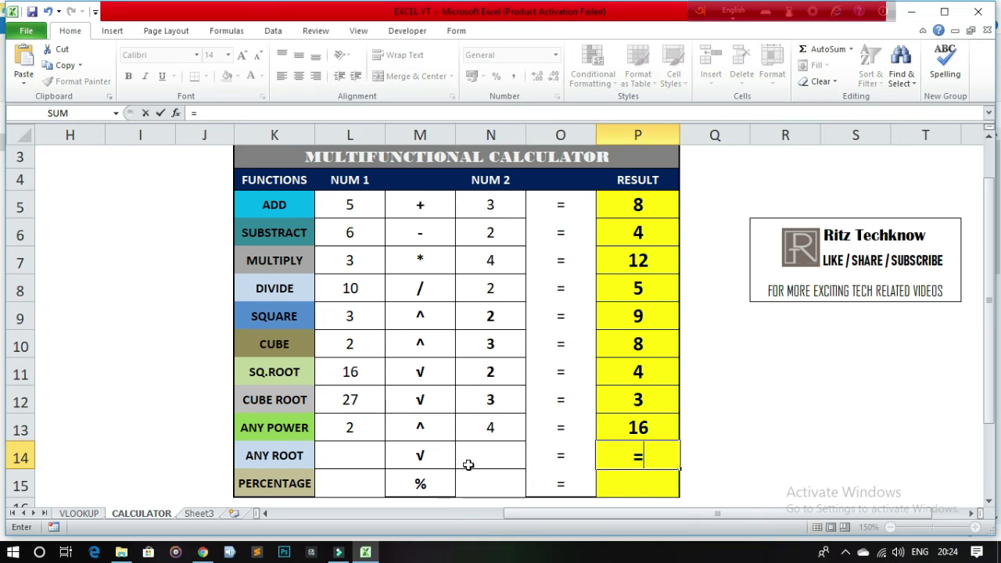
click(351, 458)
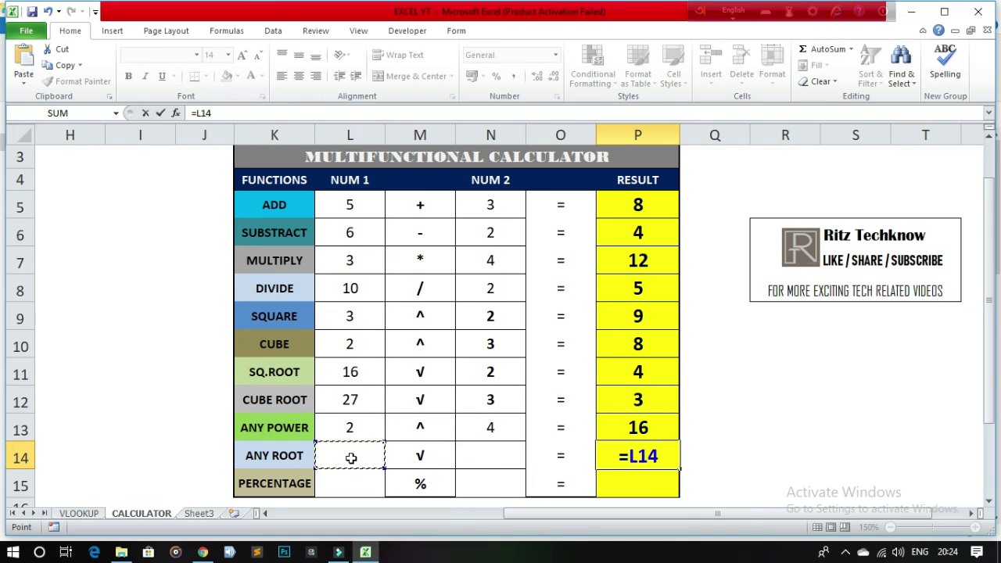
text(^)
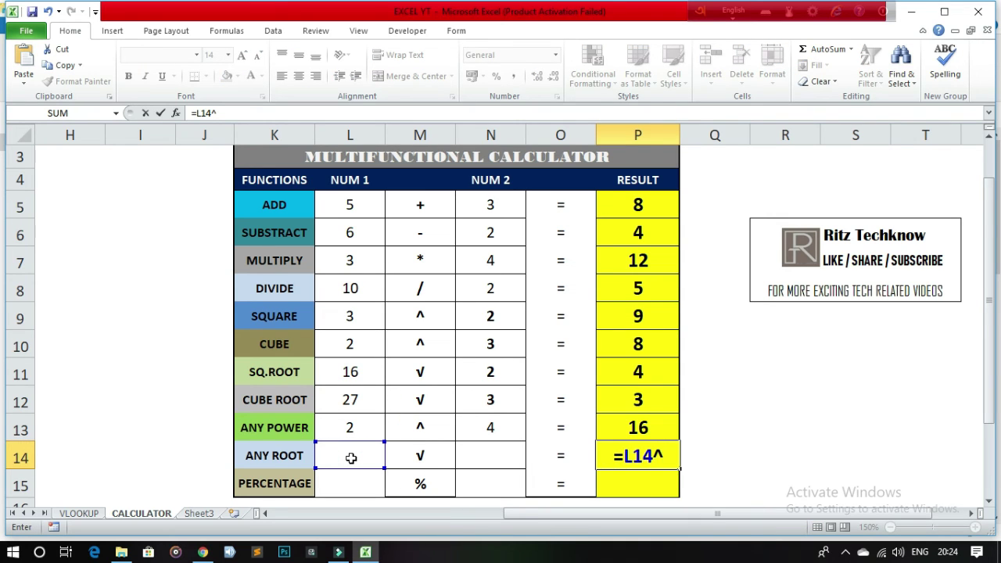
text((1/)
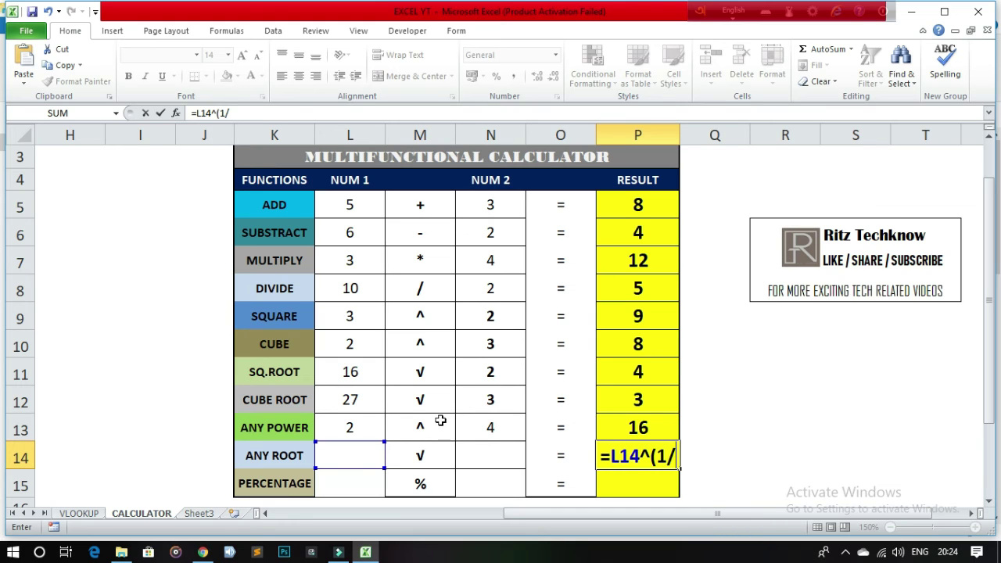
click(491, 452)
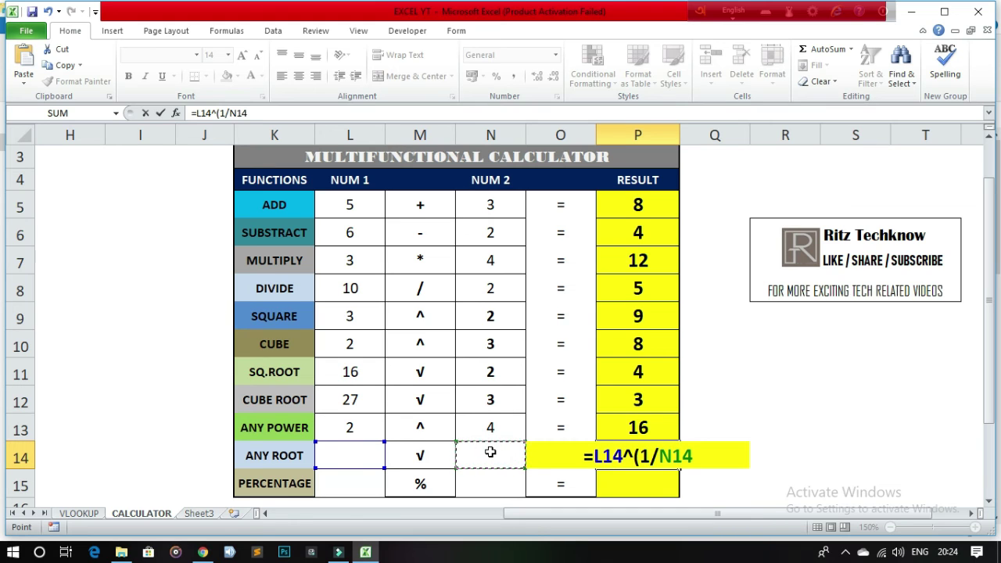
text())
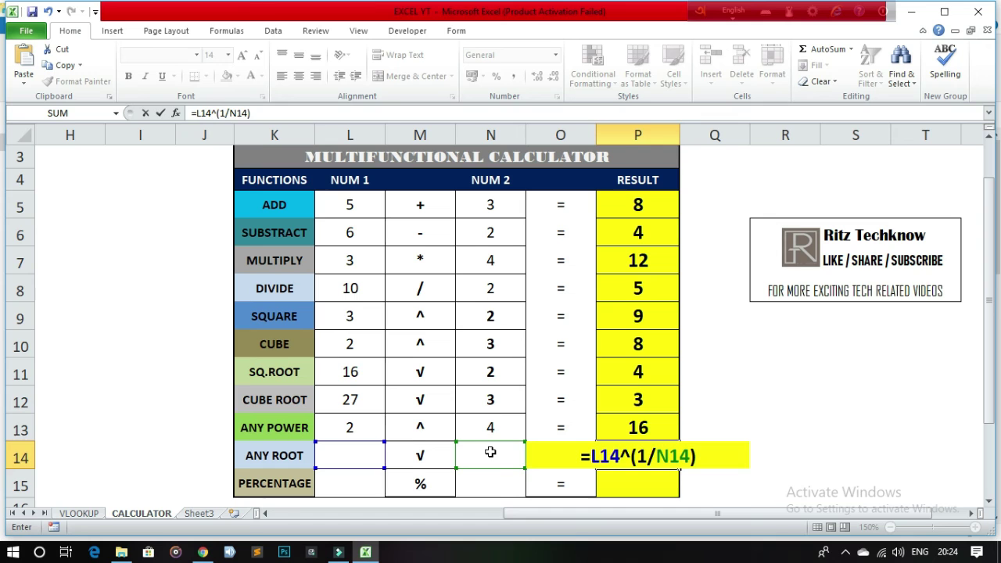
key(Return)
Step: Enter the test numbers 81 as NUM 1 and 4 as NUM 2 in the ANY ROOT row
click(354, 459)
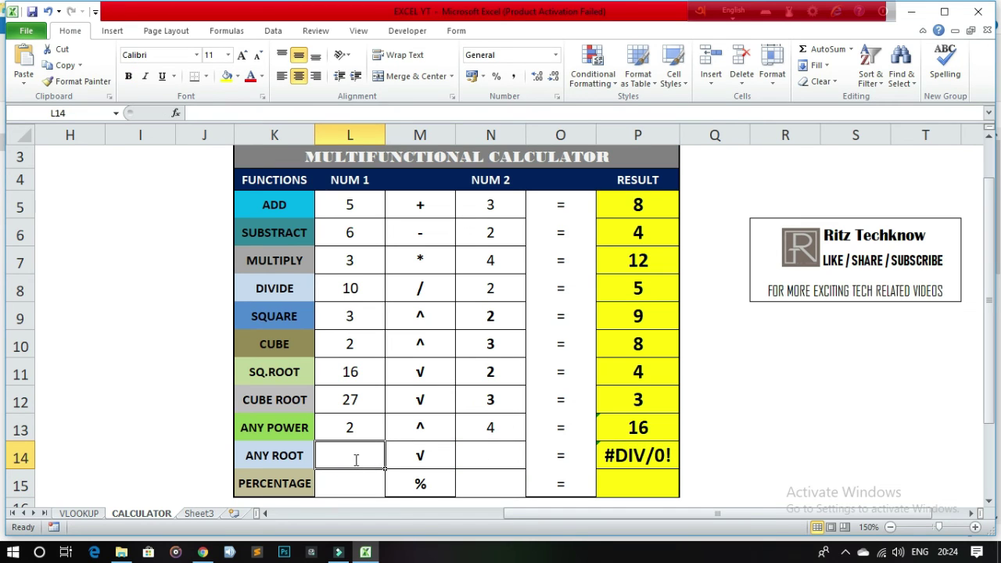
text(81)
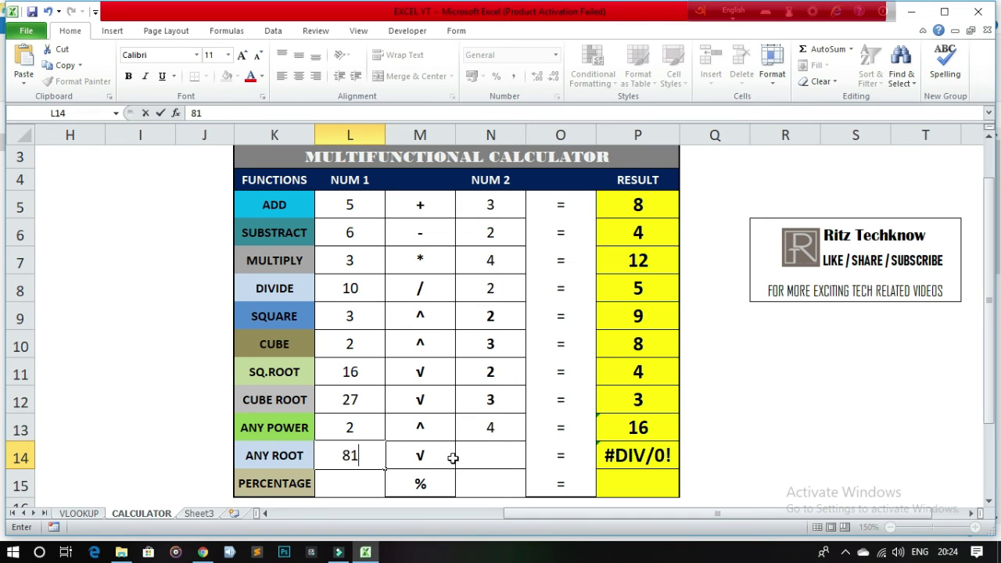
click(484, 454)
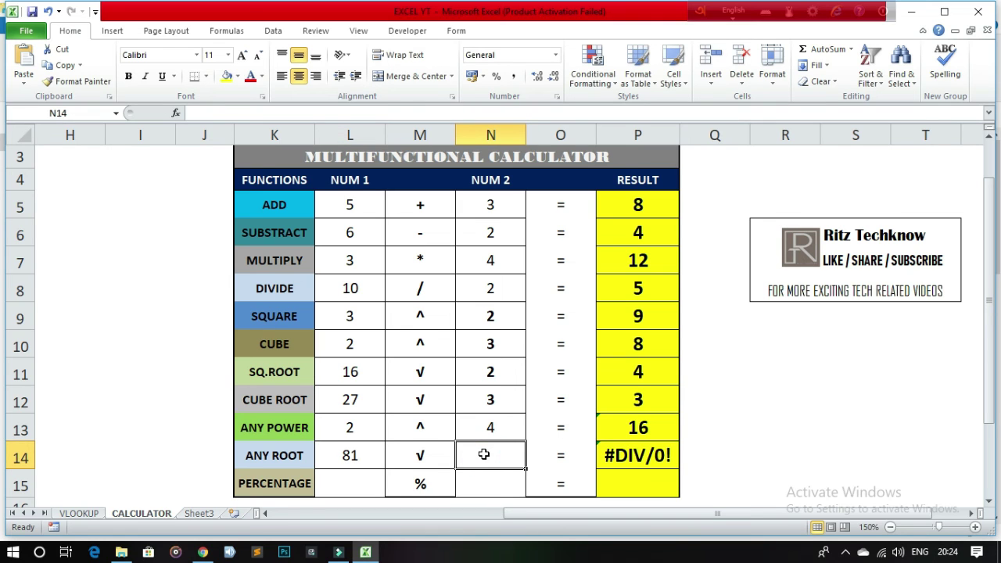
text(4)
key(Return)
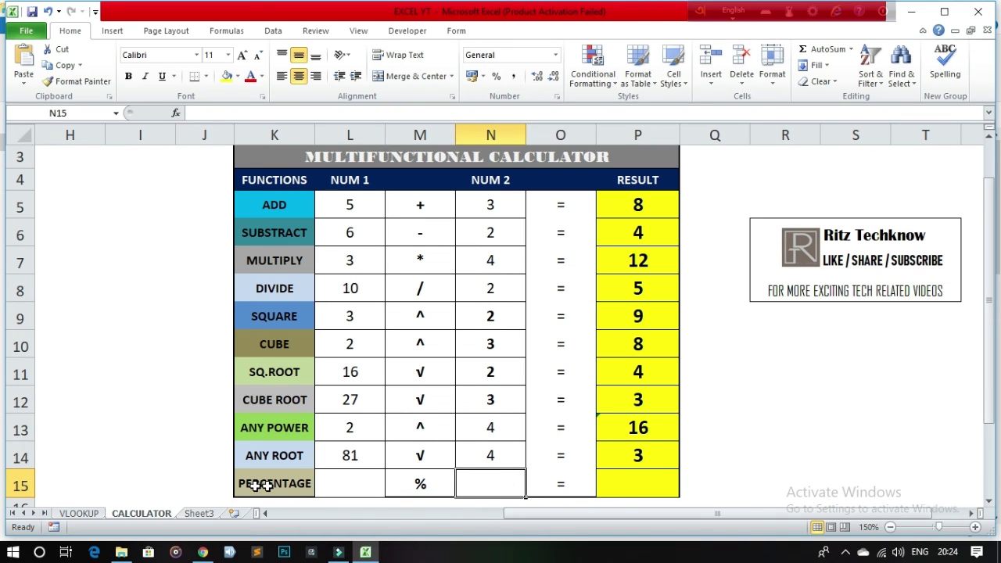
Step: Enter the formula =L15/N15*100 in the PERCENTAGE row's result cell P15
click(636, 482)
text(=)
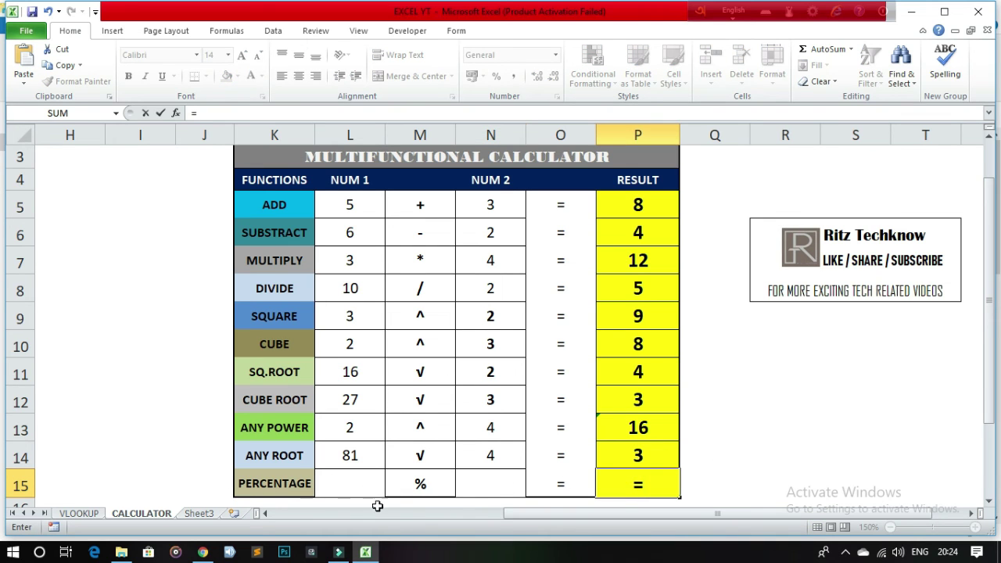
click(329, 490)
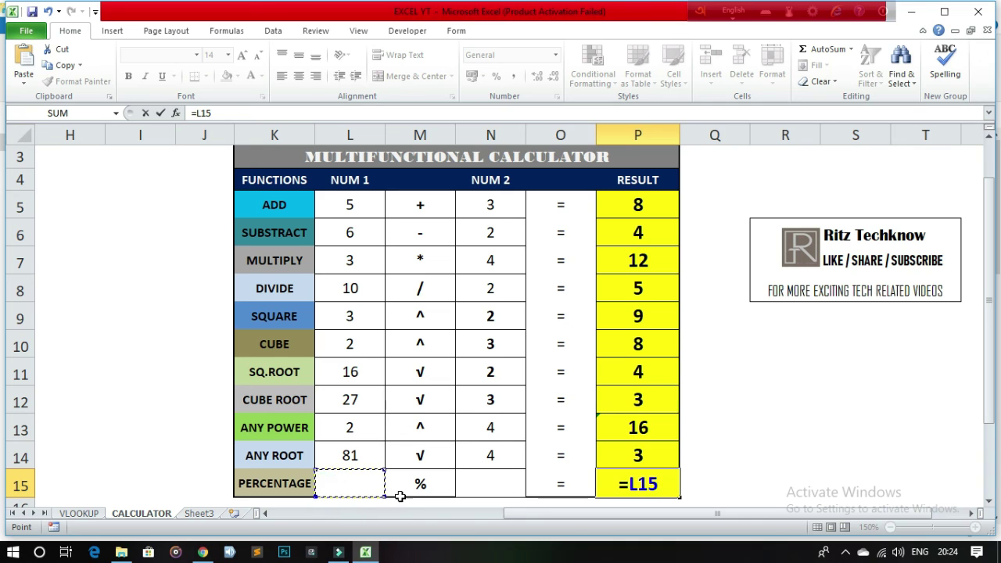
text(/)
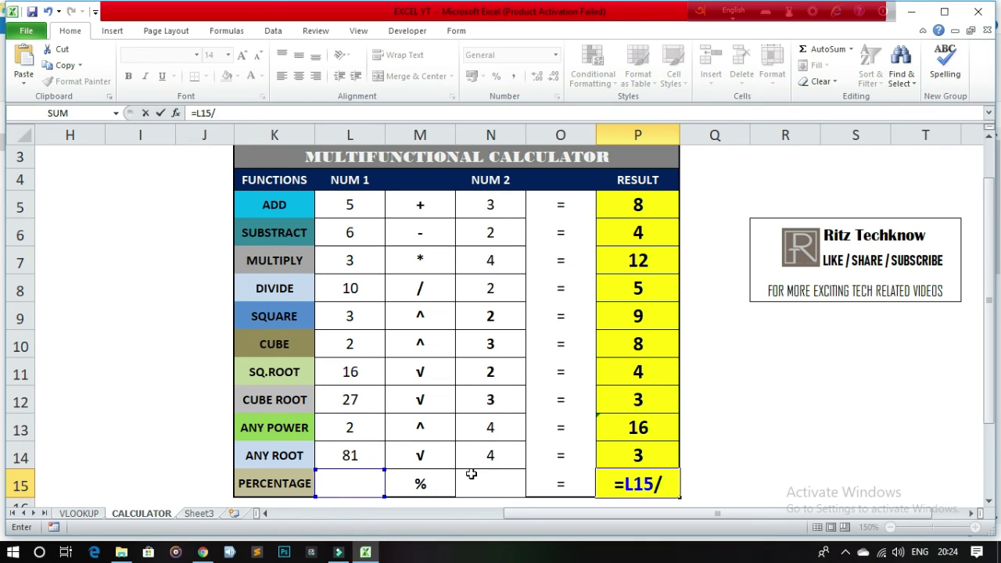
click(472, 473)
text(*)
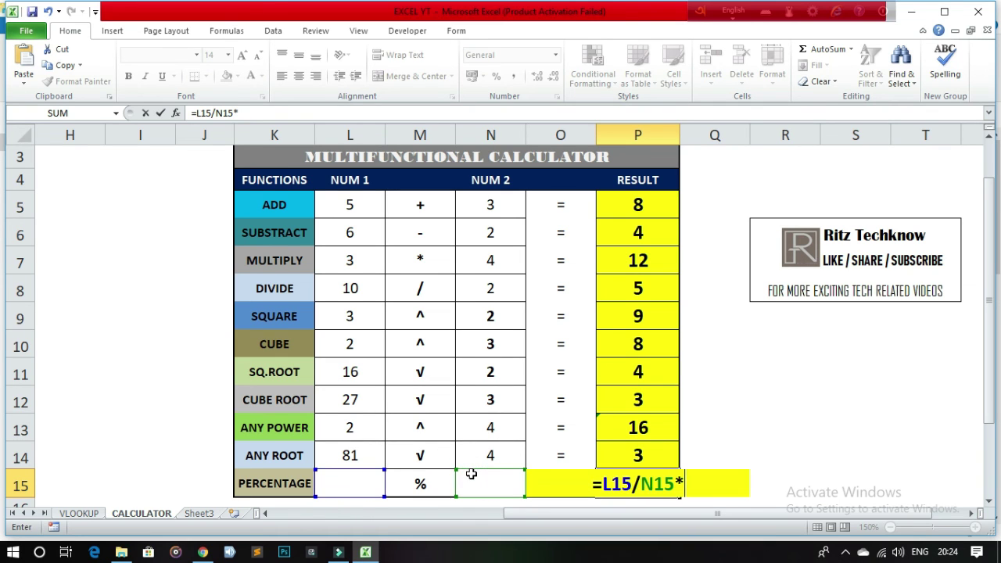
text(100)
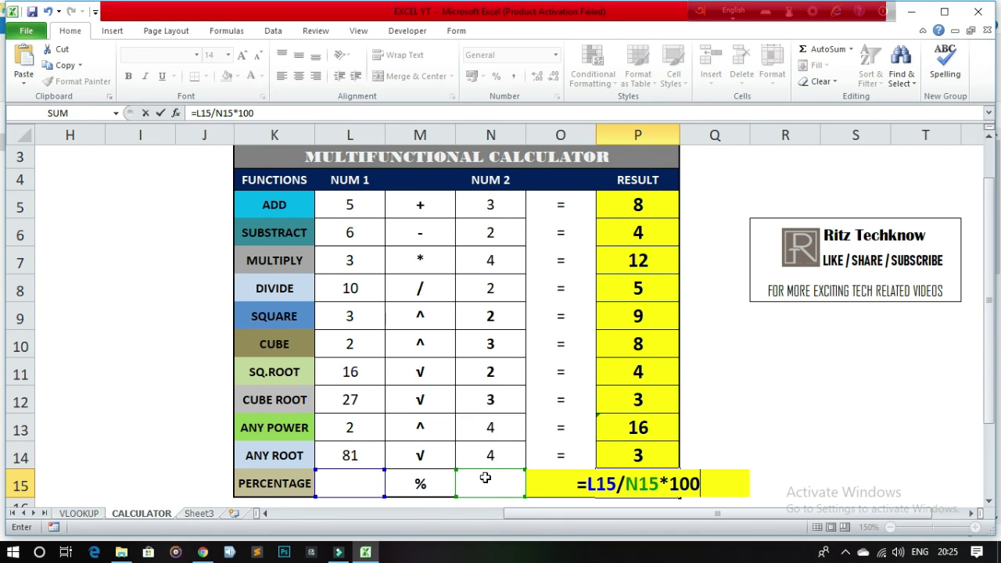
key(Return)
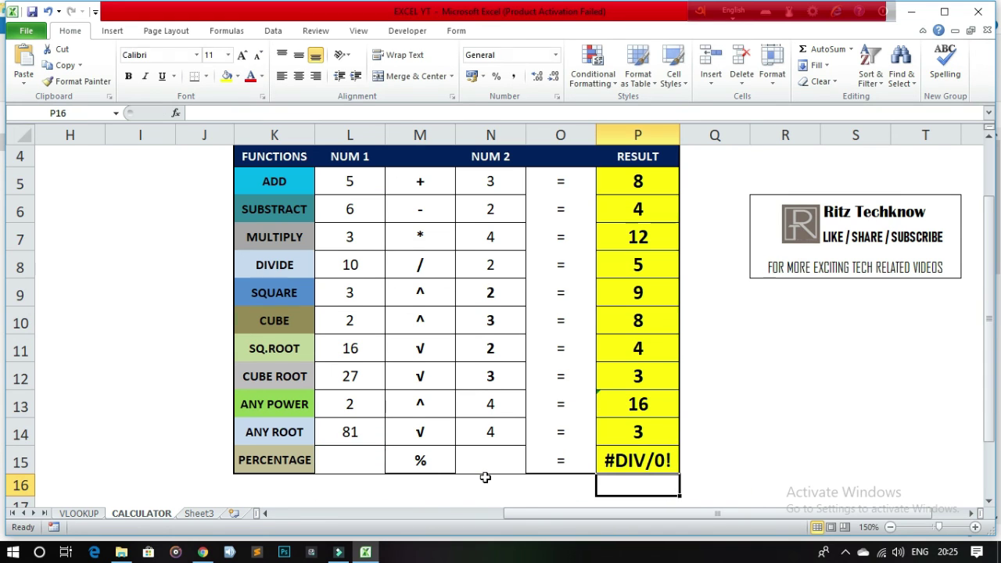
Step: Enter the test numbers 560 as NUM 1 and 700 as NUM 2 in the PERCENTAGE row
double_click(359, 455)
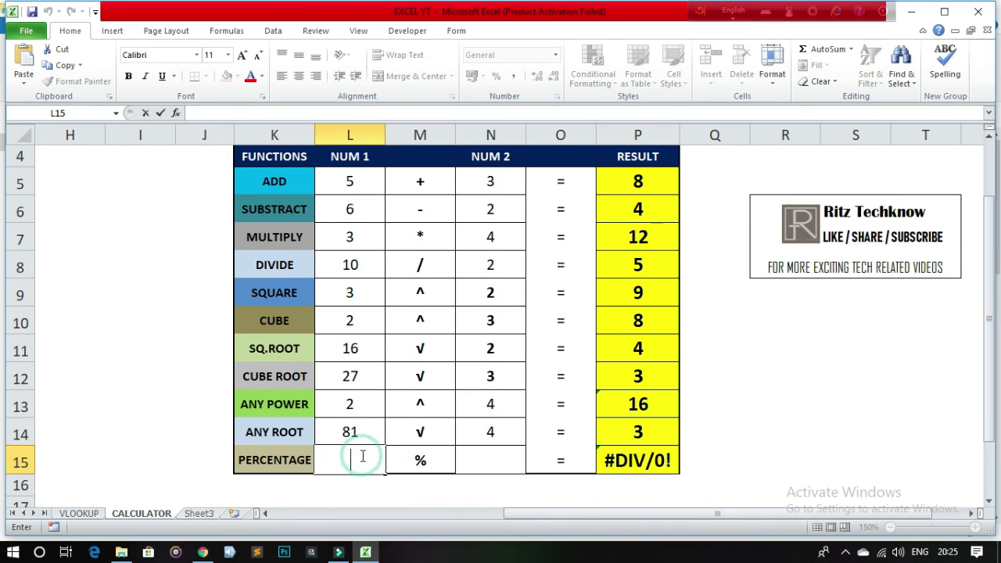
text(560)
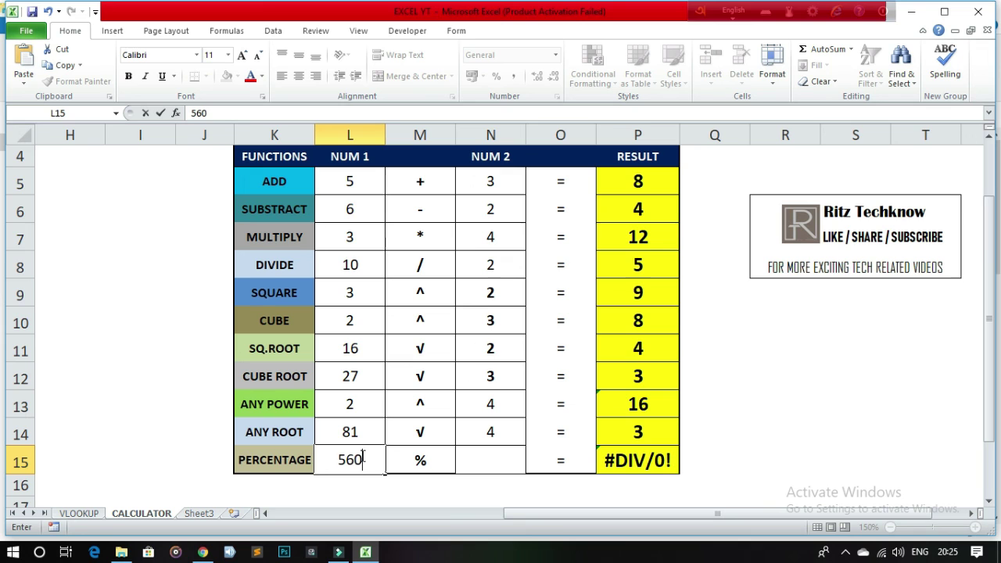
click(500, 461)
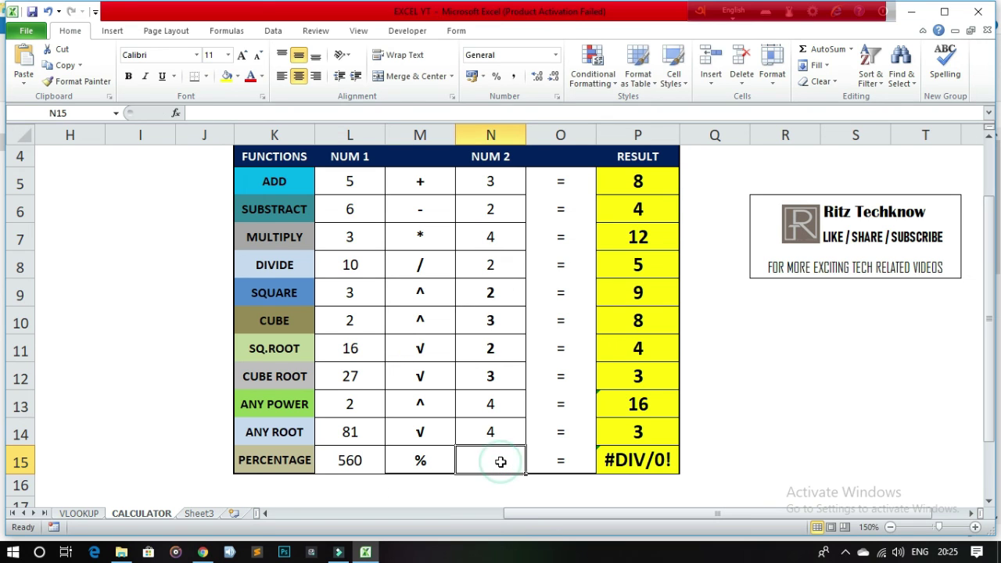
text(700)
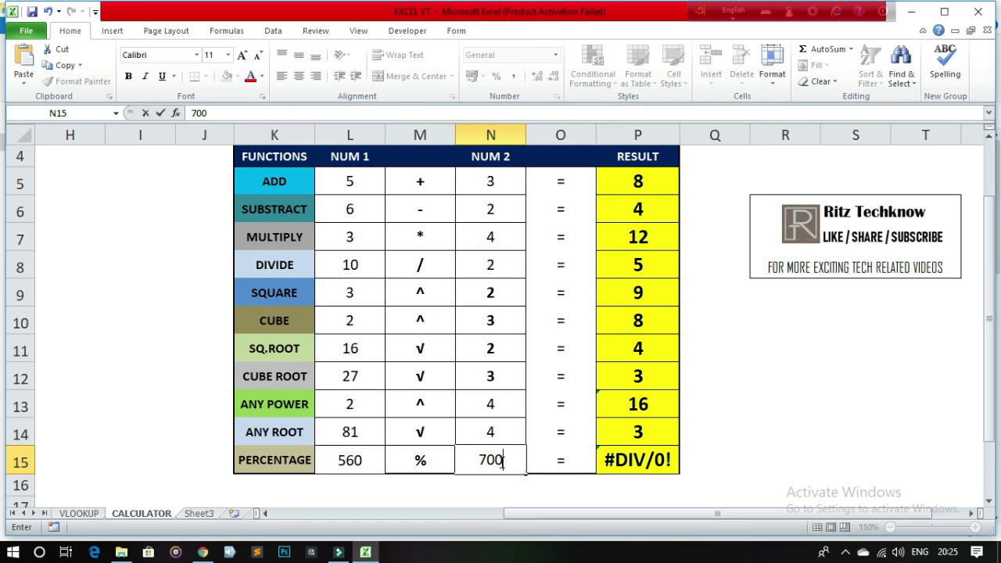
key(Return)
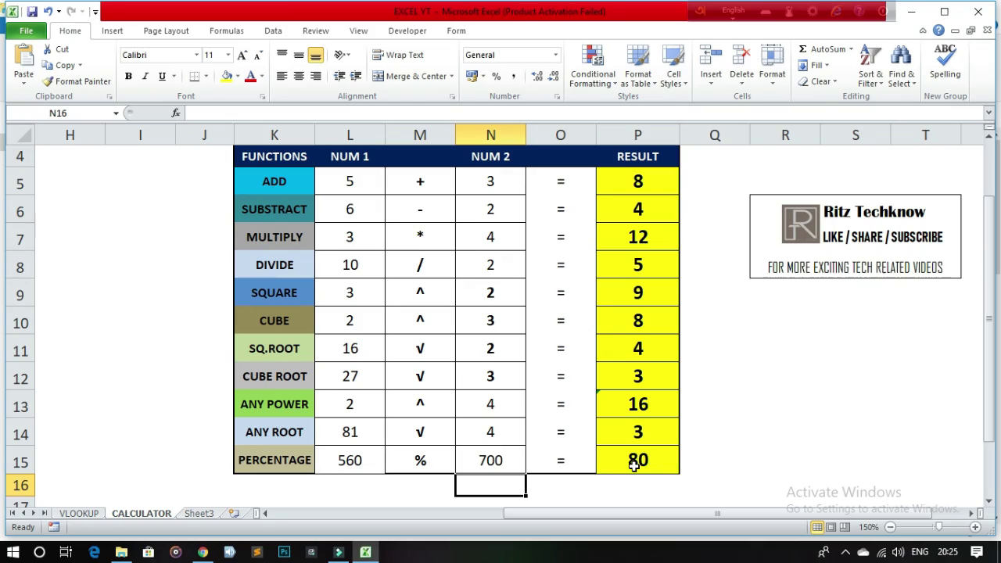
Step: Change NUM 1 in the CUBE row to 3 to retest its formula
scroll(634, 465, up, 1)
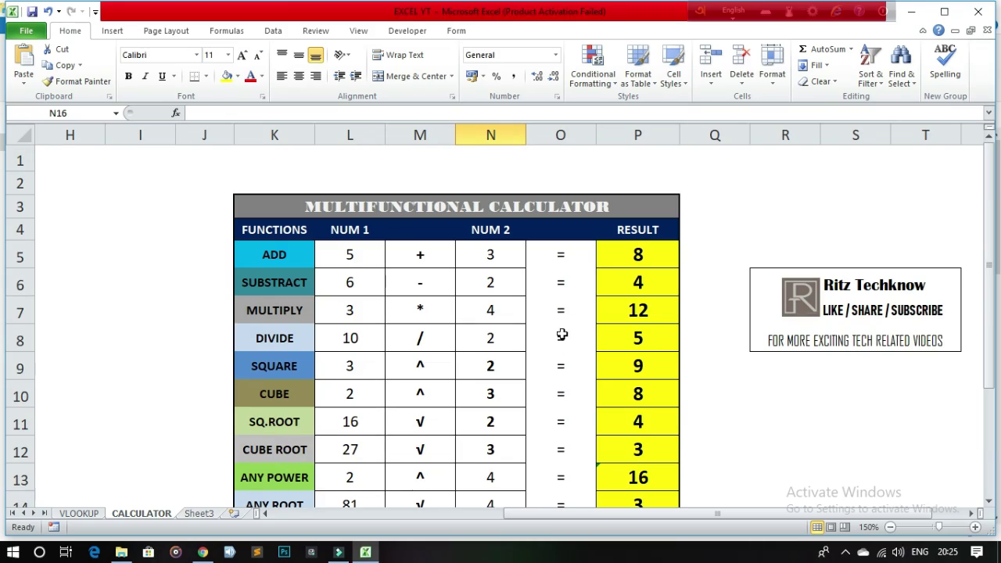
scroll(559, 331, down, 1)
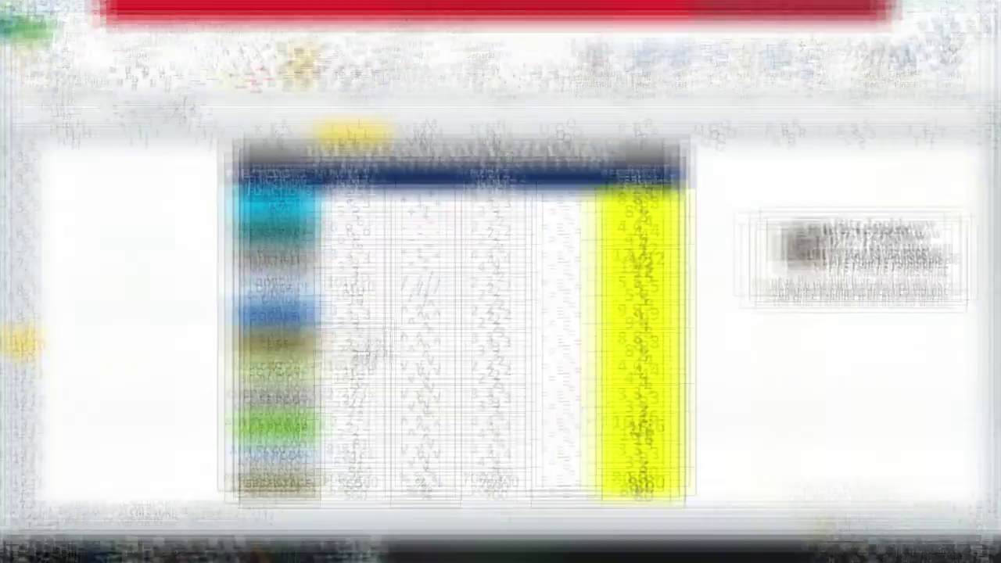
text(3)
key(Return)
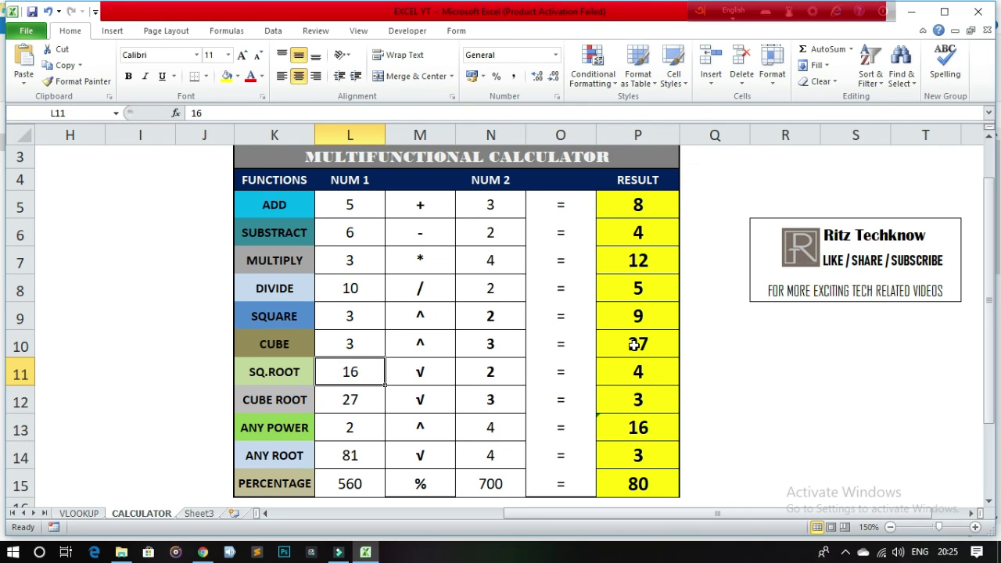
Step: Change NUM 1 in the ANY POWER row to 3 to retest its formula
click(363, 428)
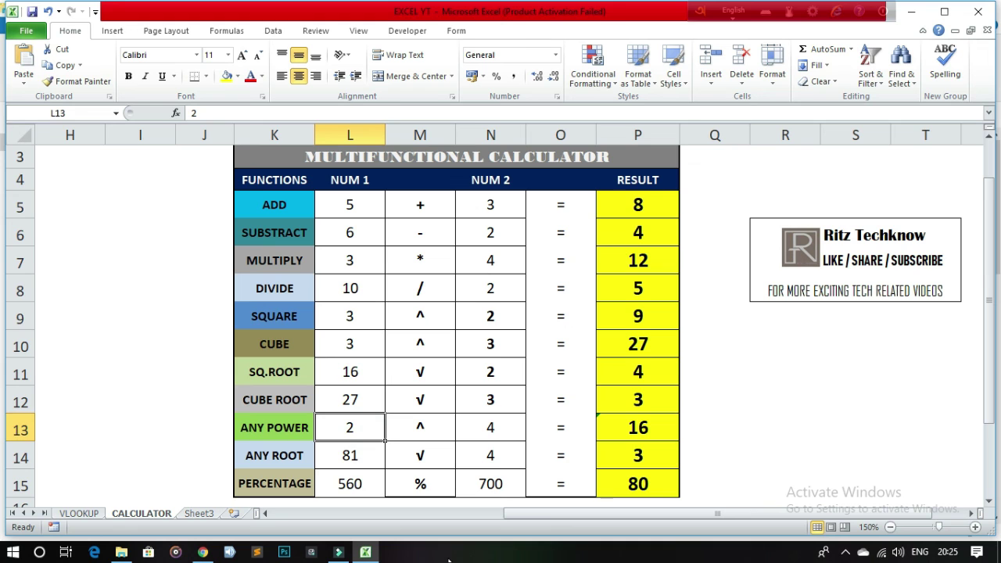
text(3)
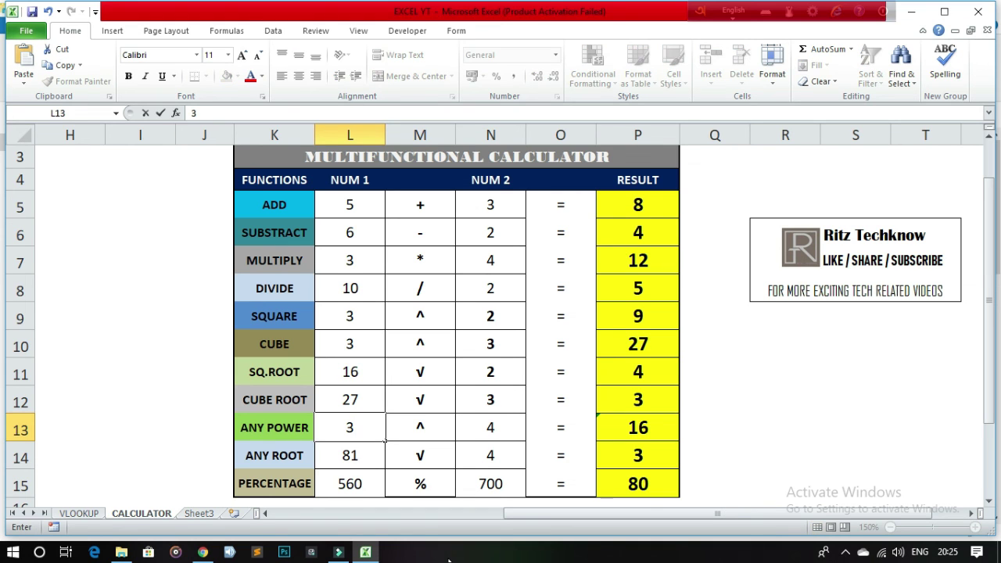
key(Return)
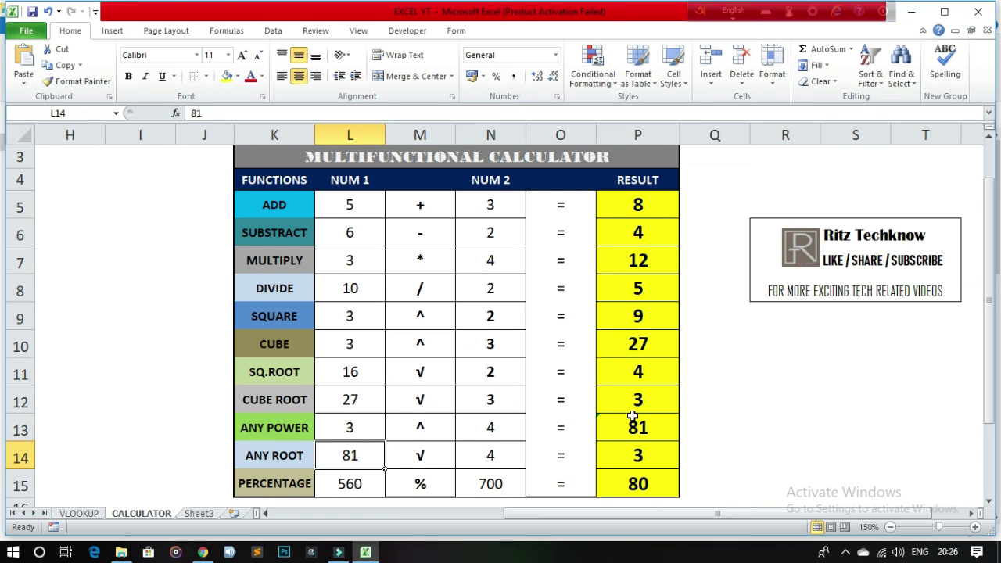